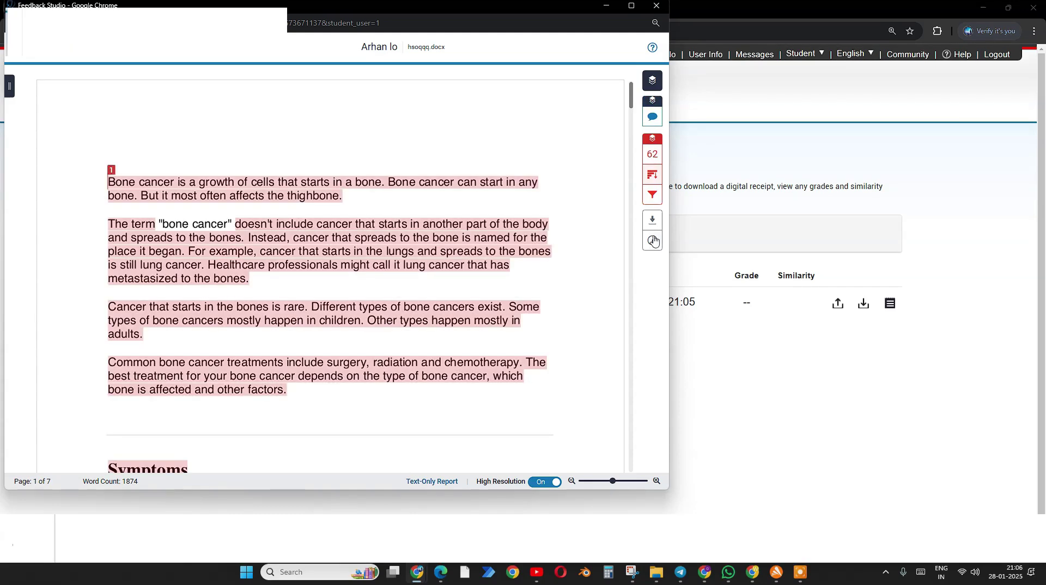
Show the 62% Match Overview sources, scroll through the paper, then close the report window.
left_click(652, 155)
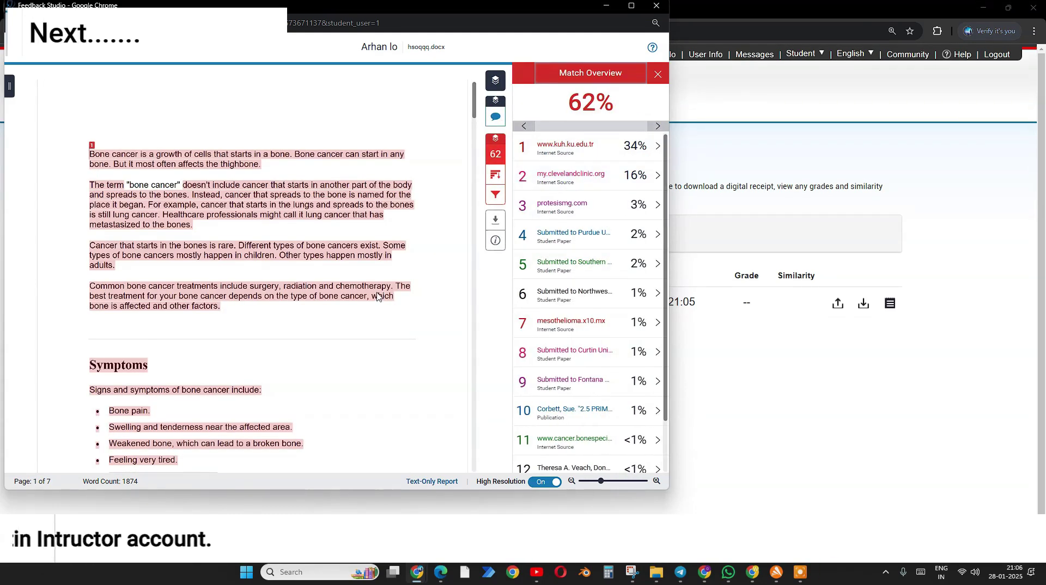
scroll(305, 322, "down", 4)
scroll(284, 327, "down", 10)
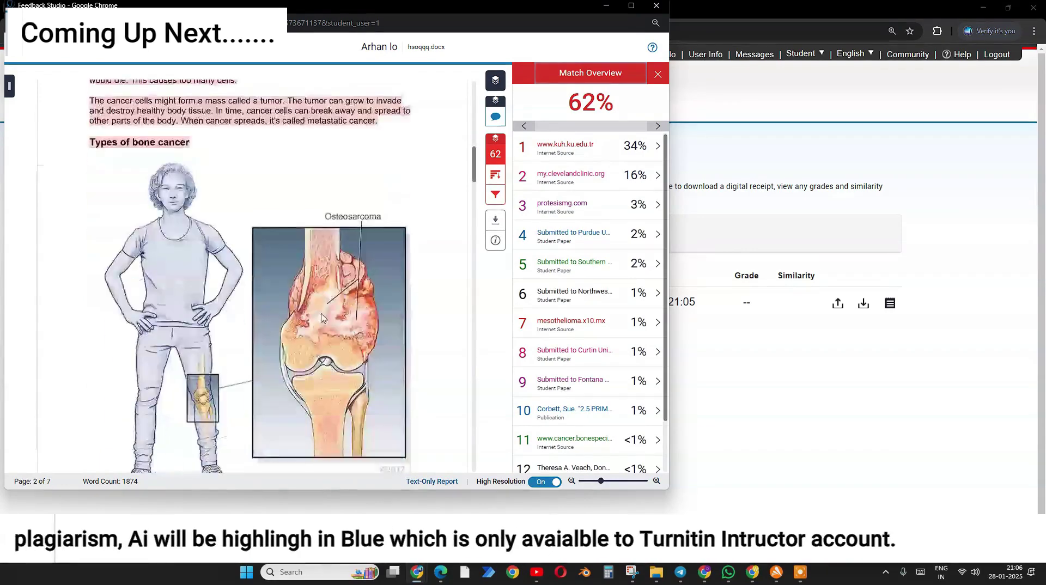
scroll(332, 318, "down", 10)
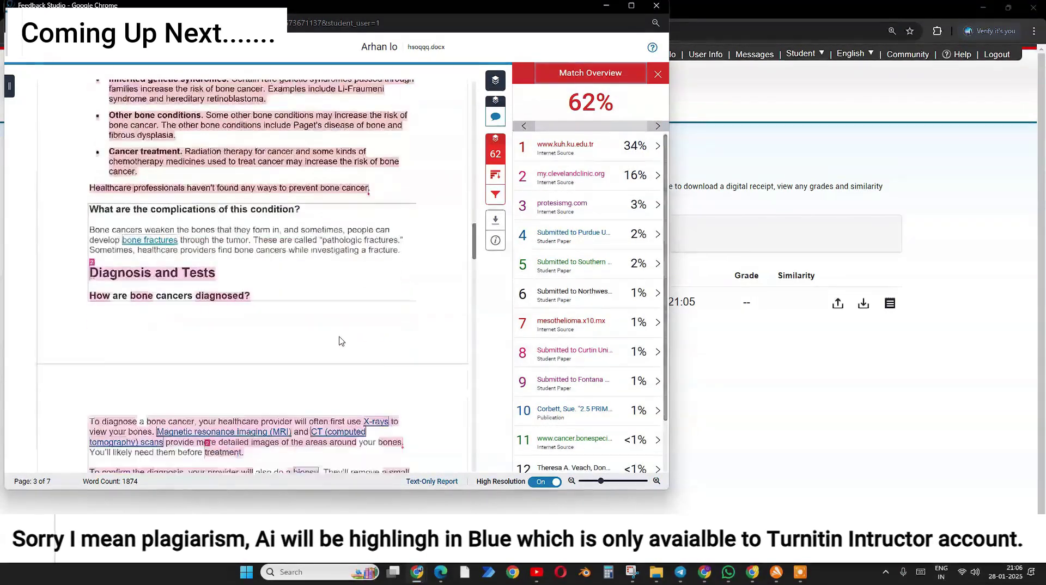
scroll(271, 372, "down", 5)
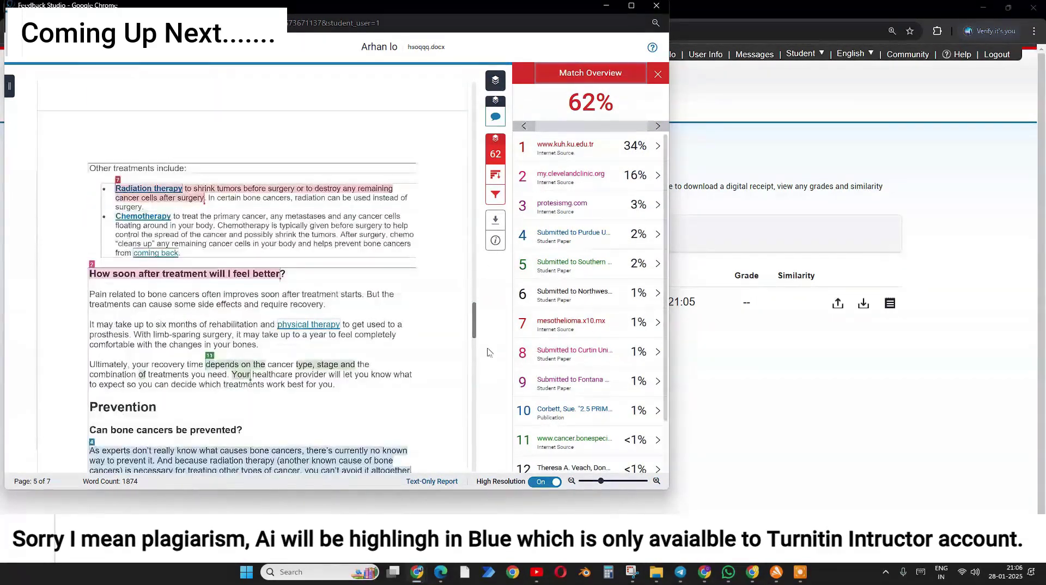
left_click_drag(475, 324, 473, 93)
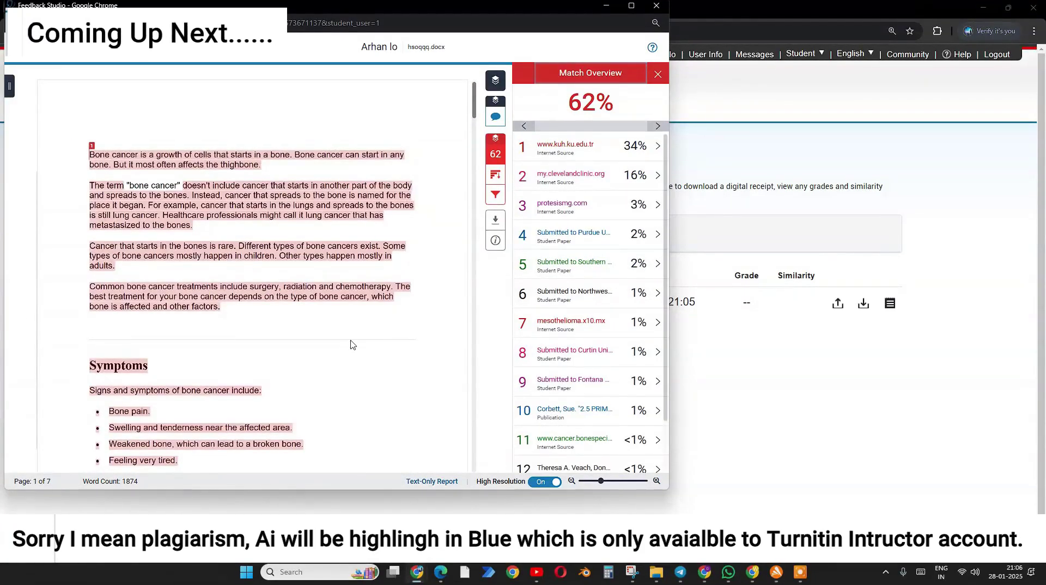
scroll(596, 196, "down", 2)
scroll(604, 215, "up", 2)
left_click(656, 5)
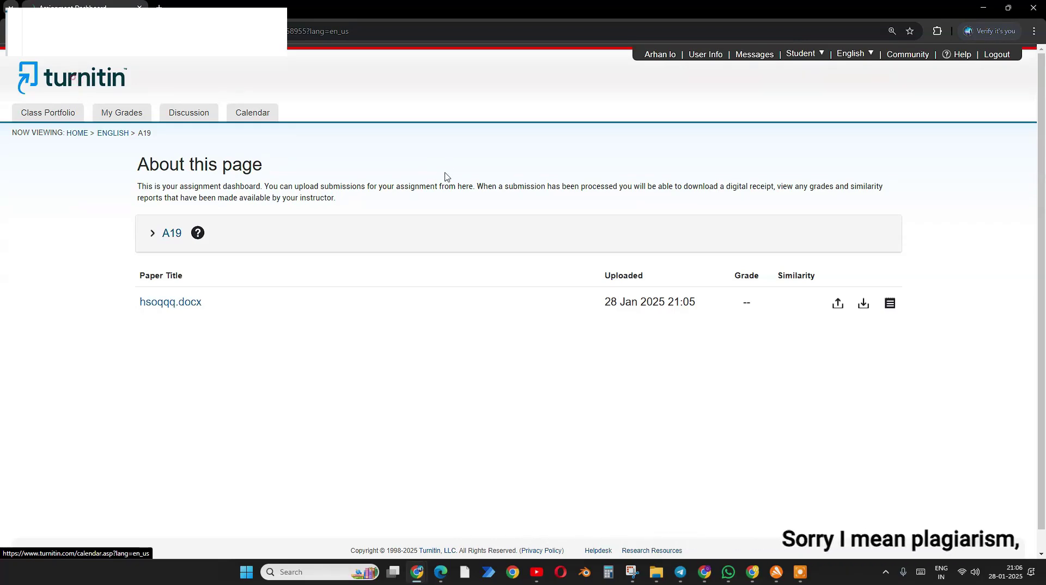
Return to the student home page and search Google for 'turntin.com'.
left_click(86, 76)
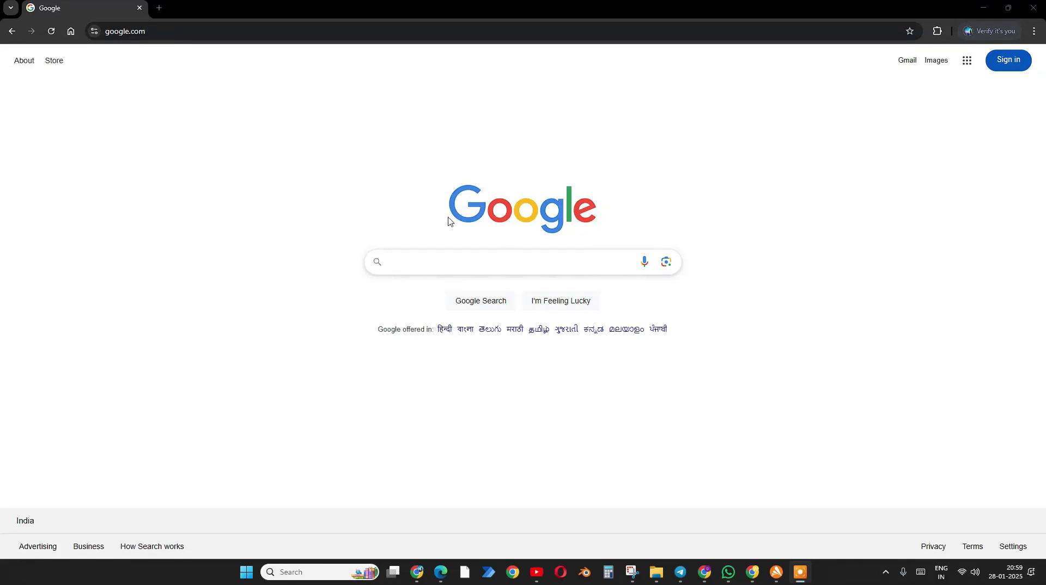
left_click(454, 261)
left_click(272, 156)
left_click(425, 259)
type("turntin.com")
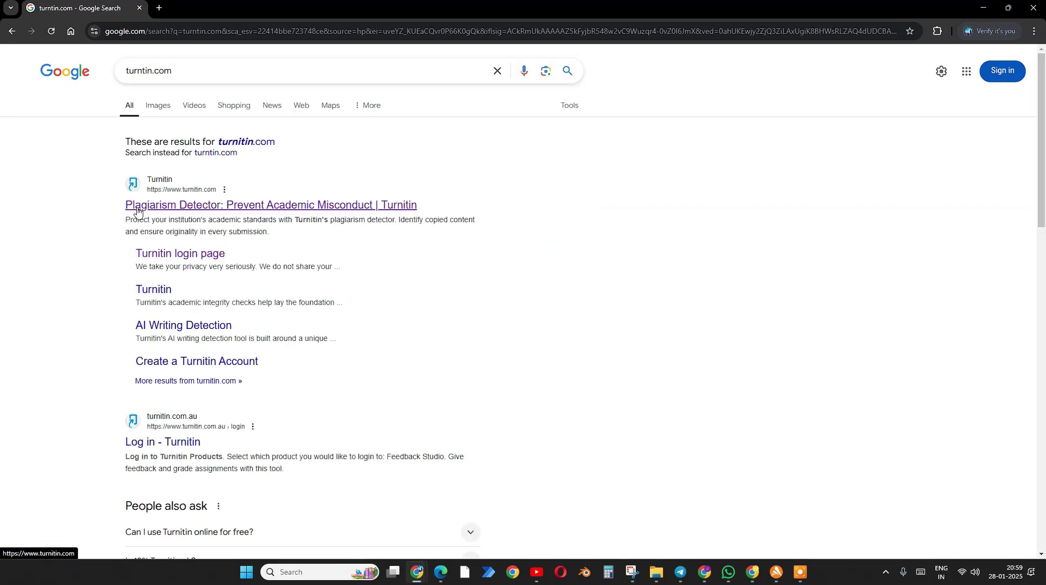
Open Turnitin's site from the results and log in with the saved credentials.
left_click(181, 206)
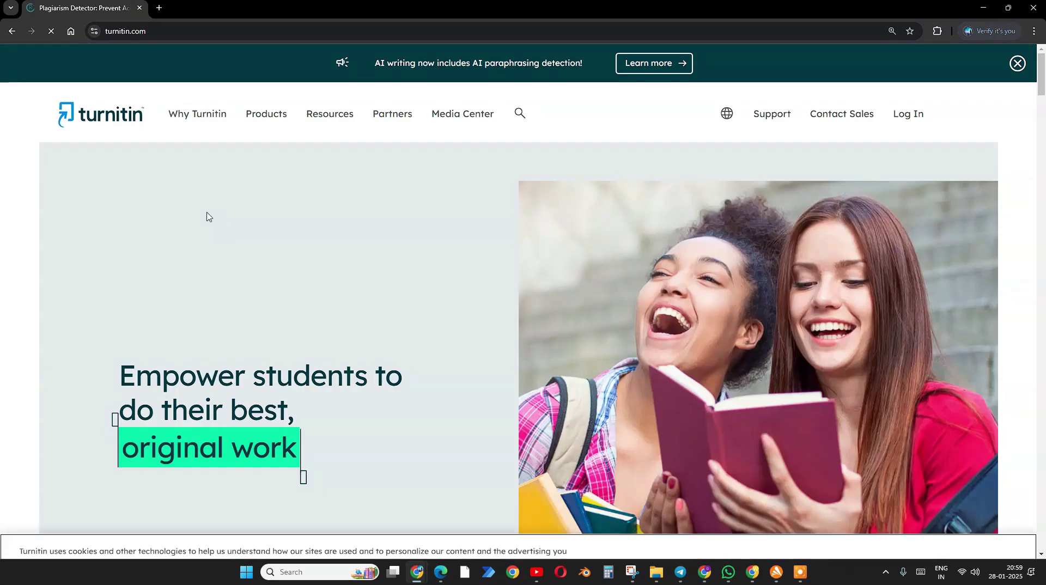
left_click(191, 31)
left_click(191, 31)
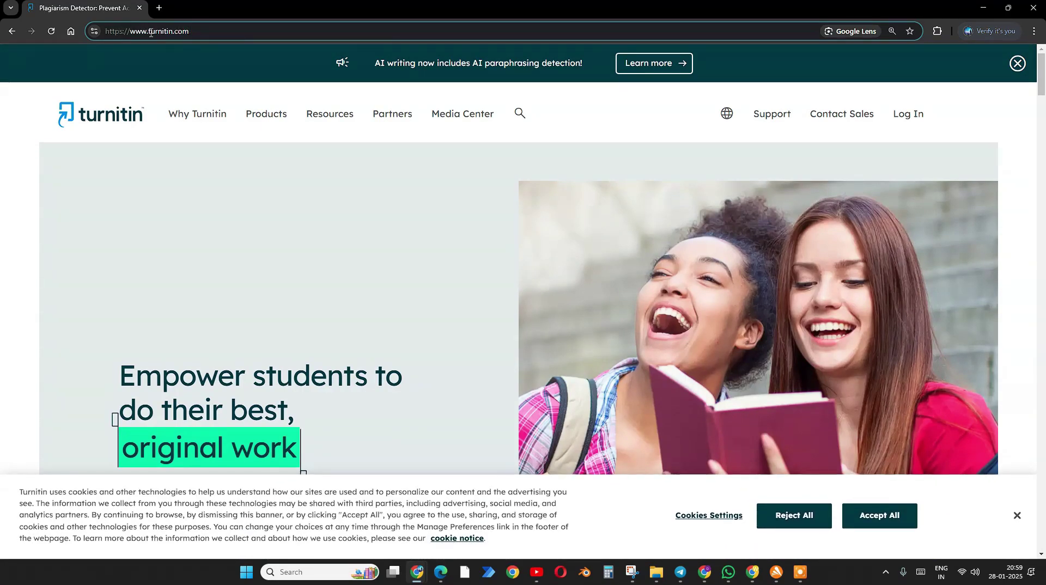
left_click_drag(147, 32, 132, 31)
left_click(131, 31)
left_click(906, 113)
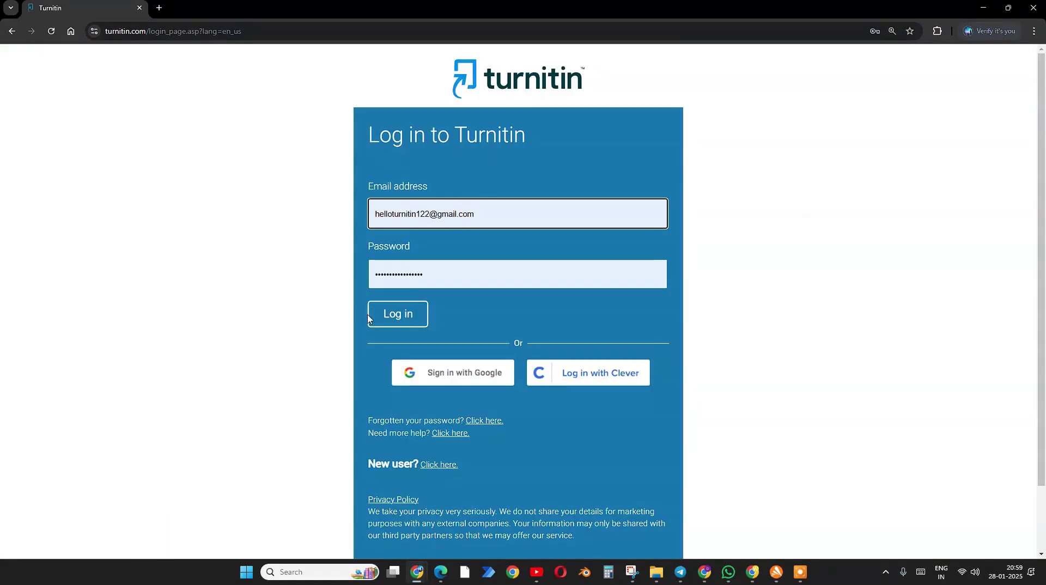
left_click(404, 319)
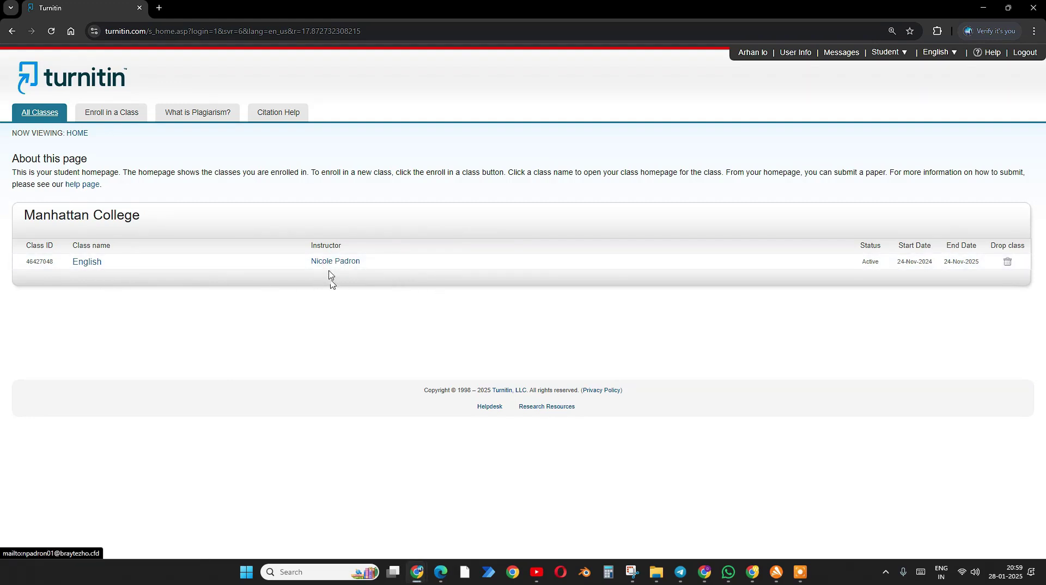
Open the English class and browse its assignment list.
left_click(97, 264)
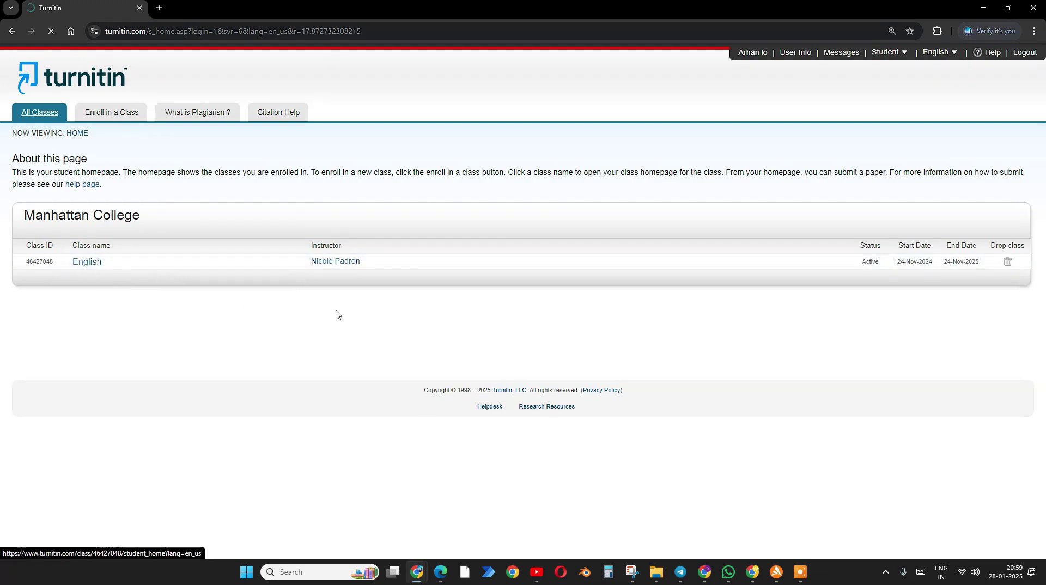
scroll(789, 304, "down", 1)
scroll(123, 286, "down", 5)
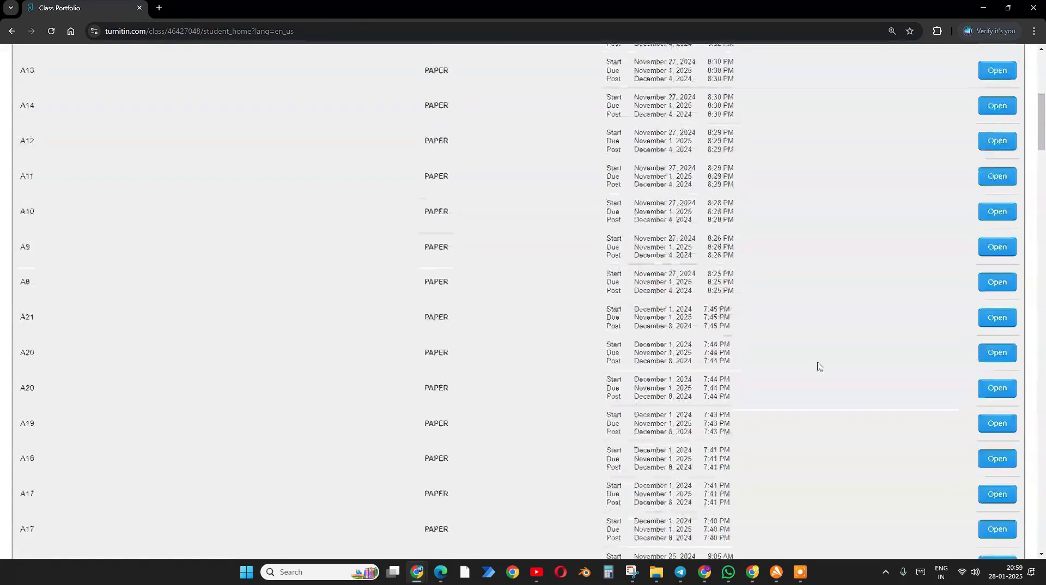
scroll(817, 366, "up", 8)
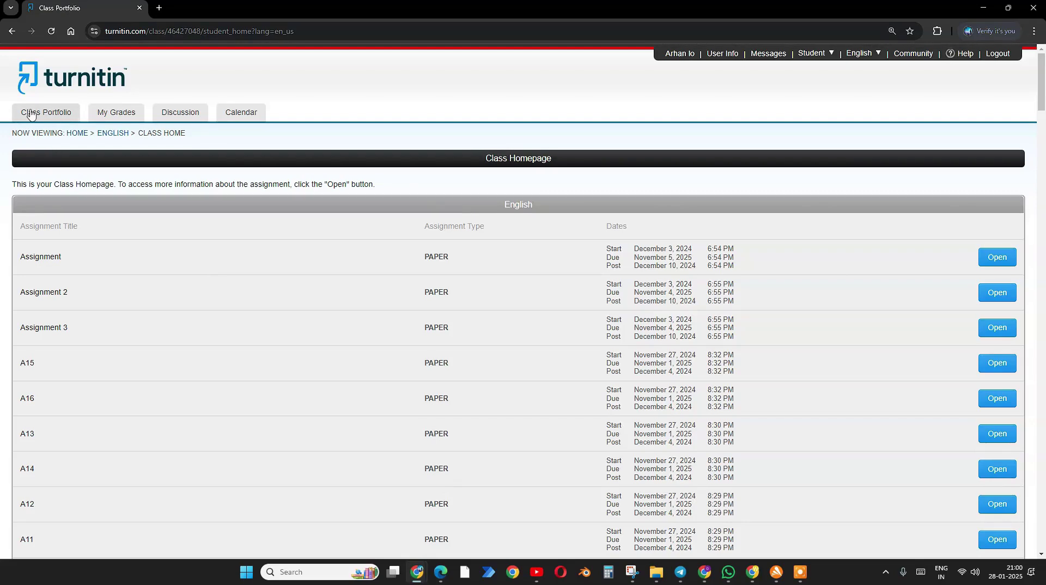
left_click(30, 109)
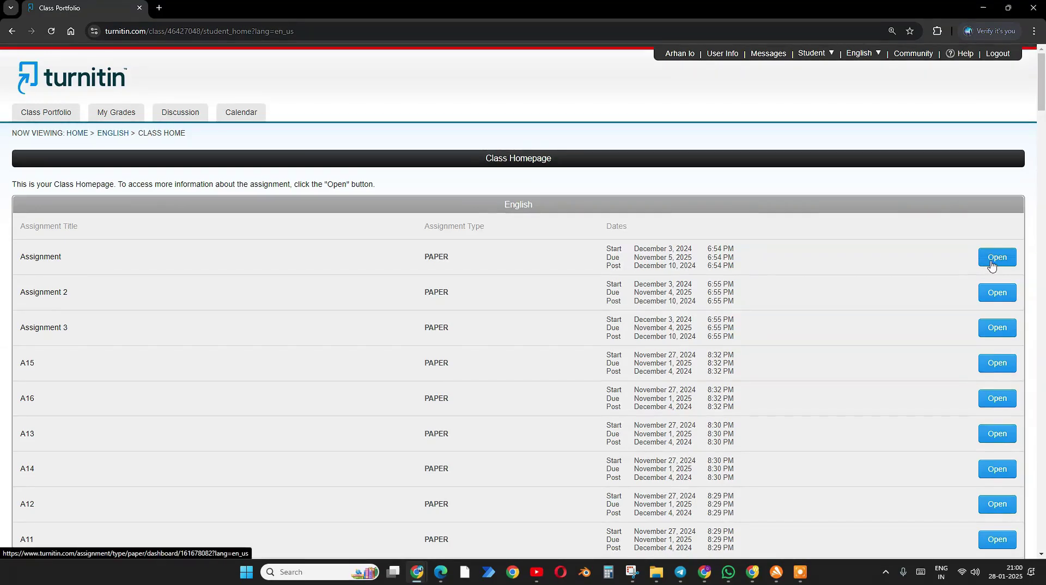
Open the 'Assignment' dashboard, then return home and reopen the English class list.
left_click(997, 257)
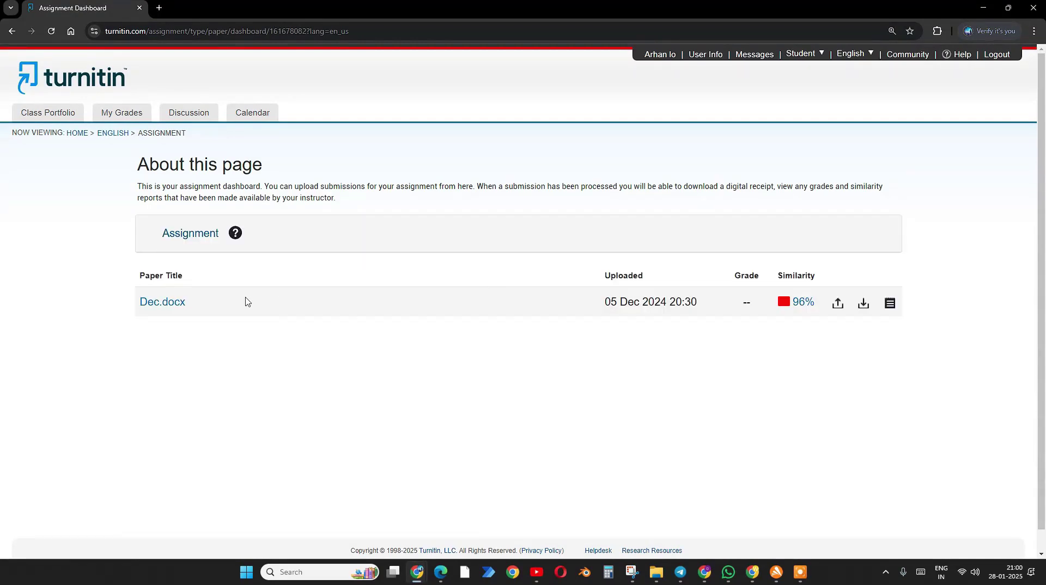
left_click(73, 86)
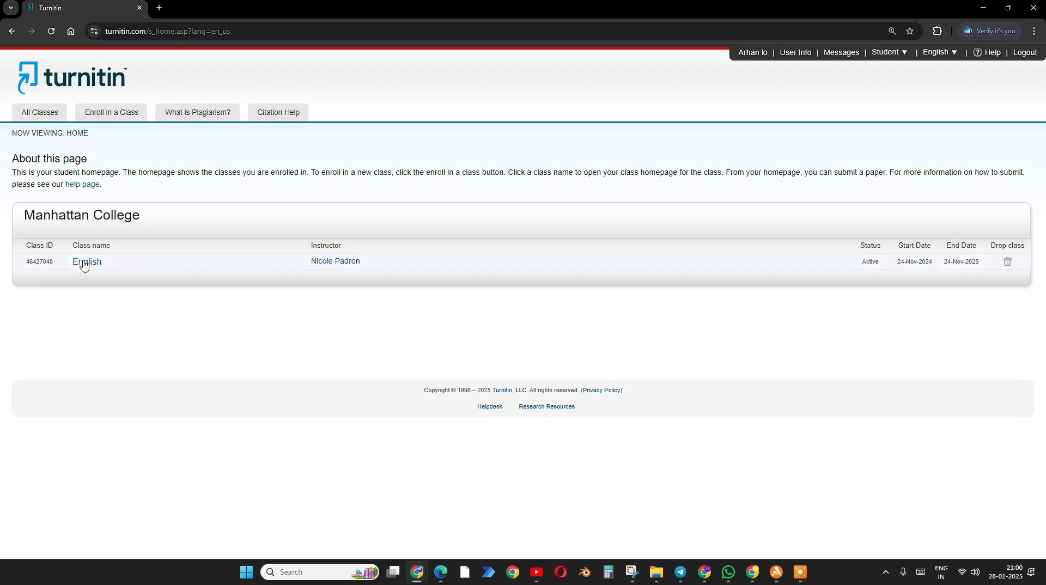
left_click(83, 262)
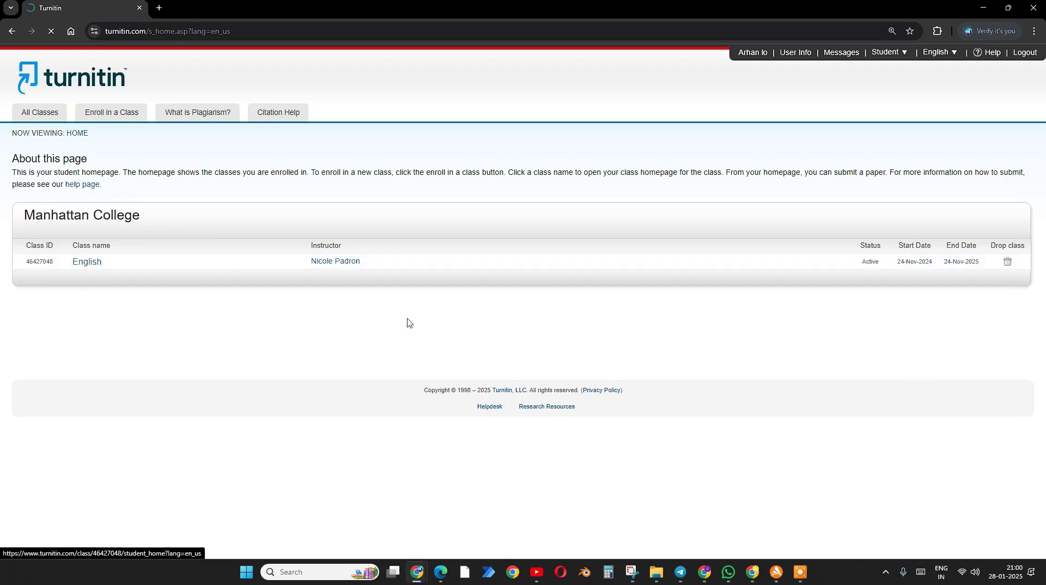
scroll(929, 415, "down", 15)
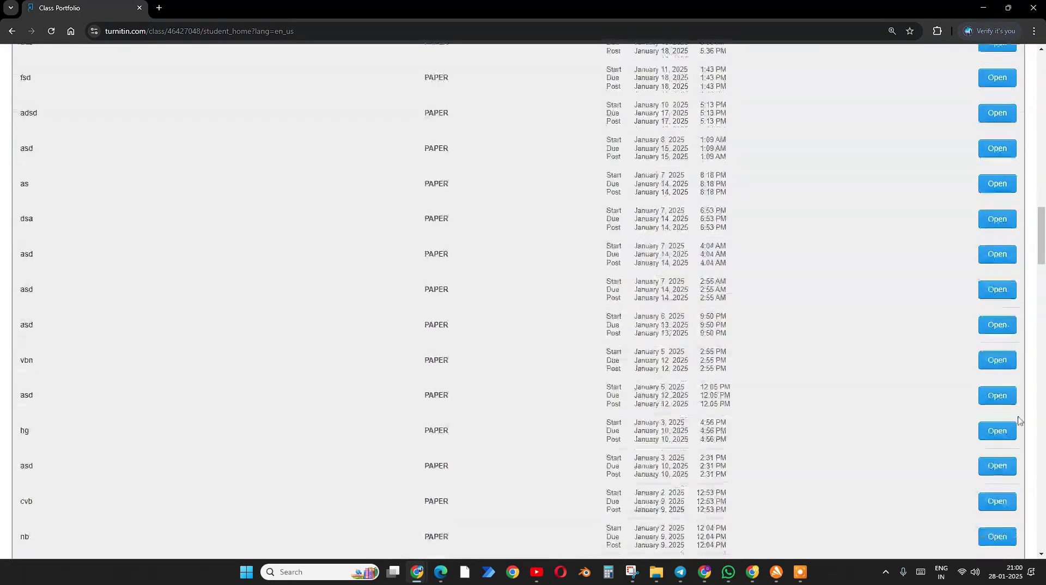
Open the vbn assignment and choose HSO5007_-_Person_Centered_Care.docx for submission.
left_click(997, 360)
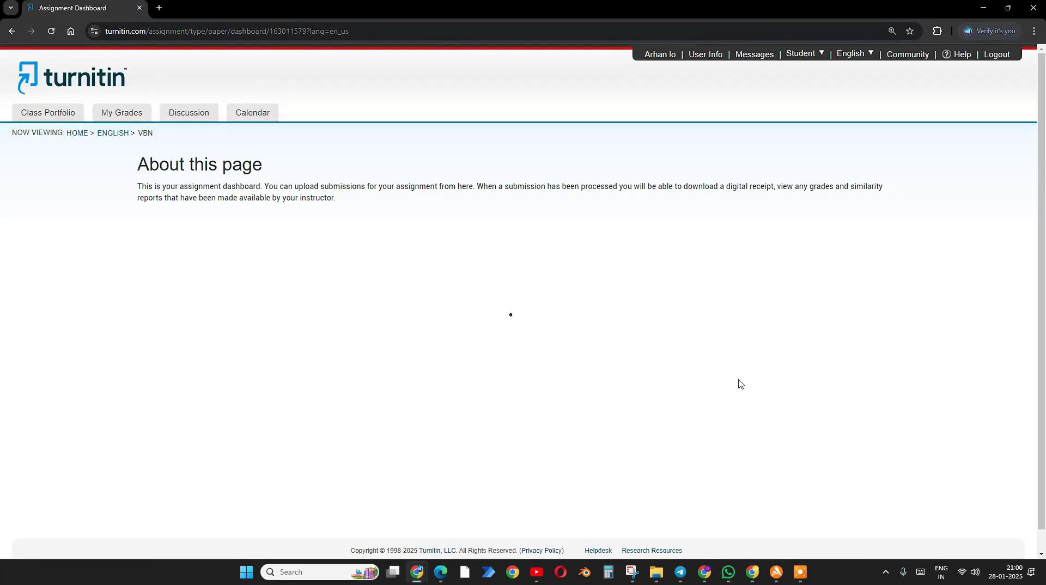
scroll(490, 324, "down", 2)
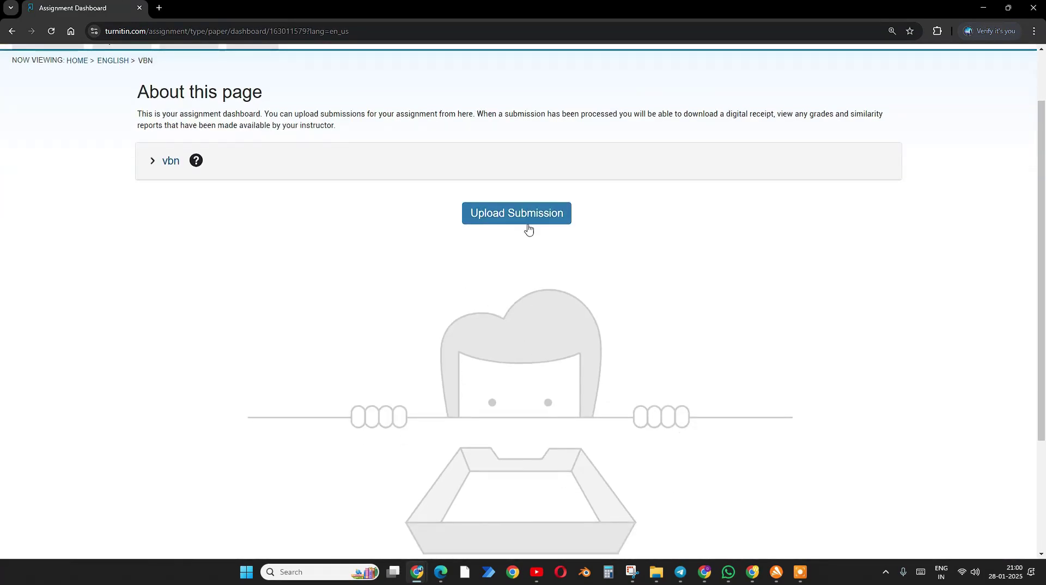
left_click(523, 218)
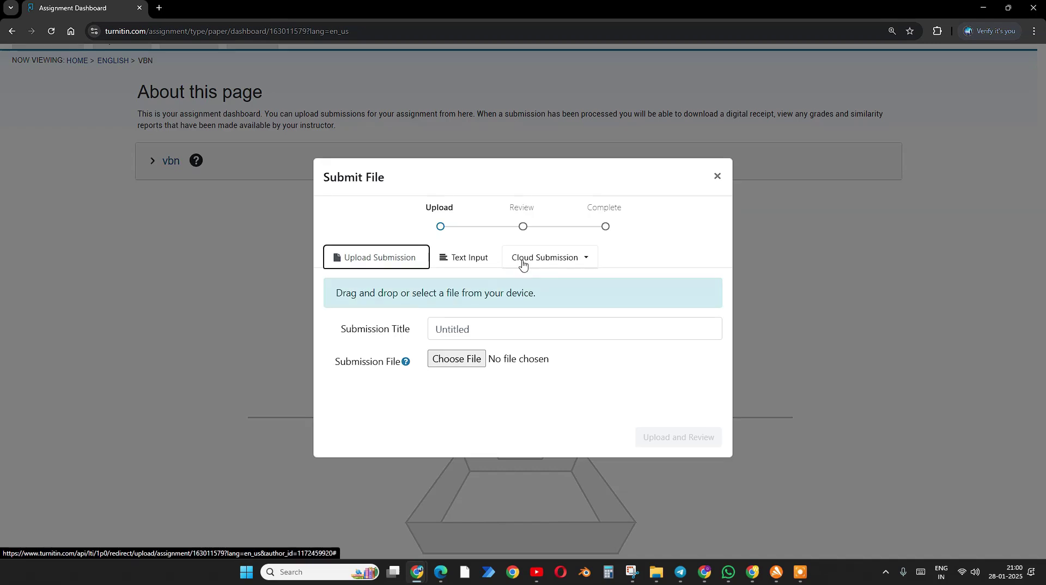
left_click(457, 359)
left_click(196, 99)
left_click(431, 304)
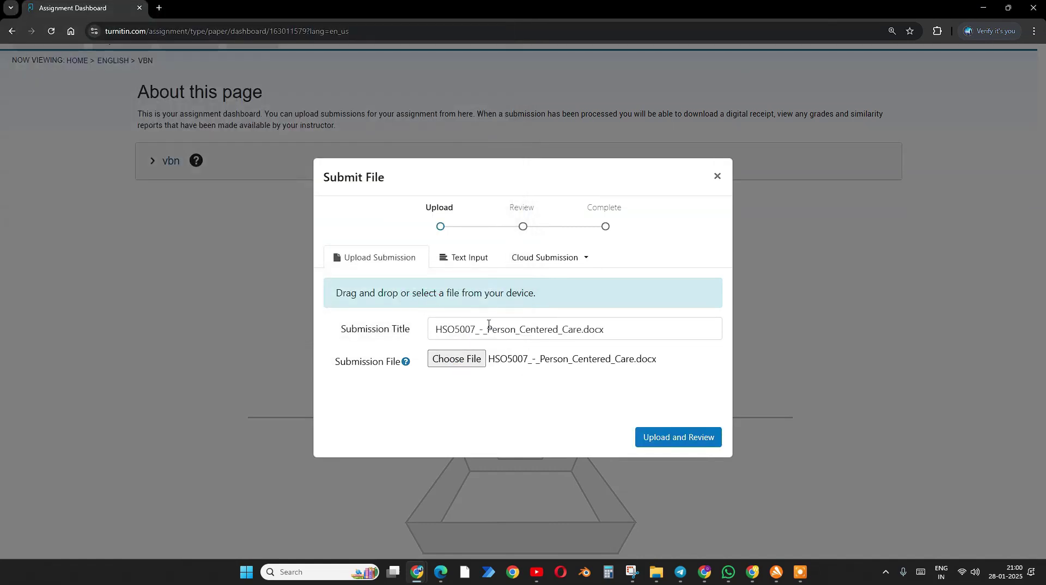
Upload and submit the paper to Turnitin, then close the completion dialog.
left_click(688, 437)
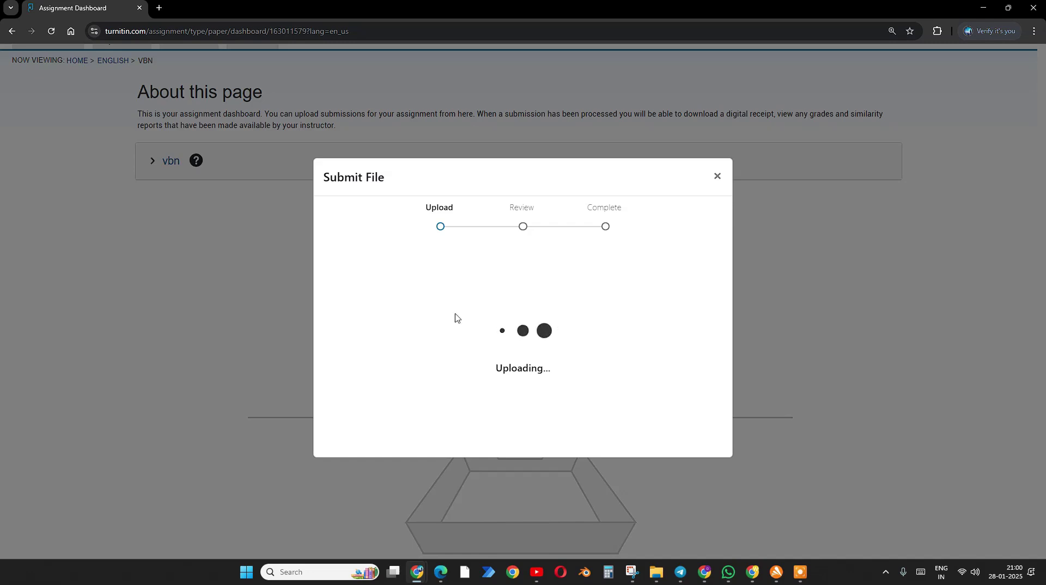
left_click(681, 439)
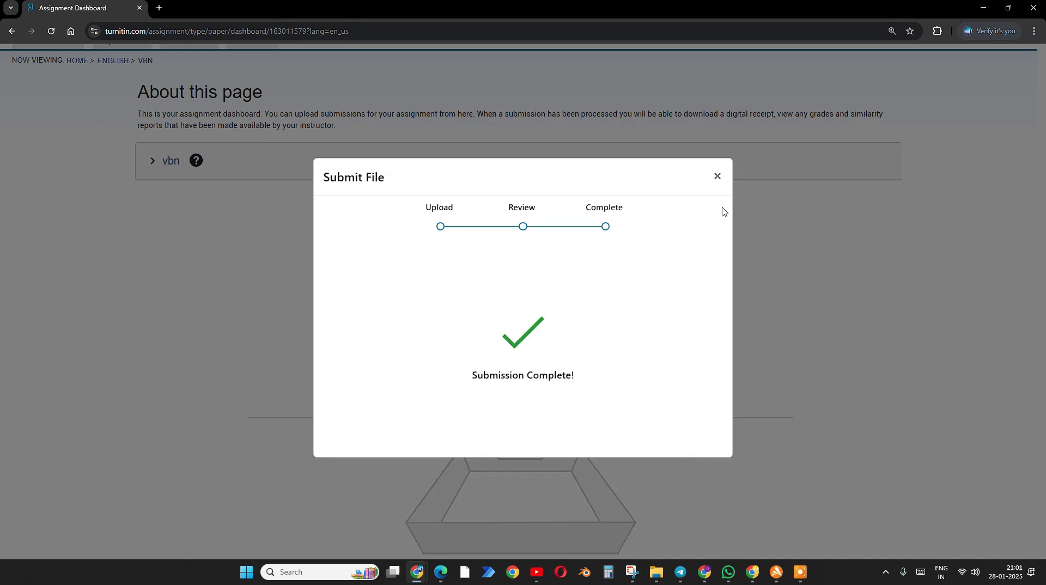
left_click(717, 177)
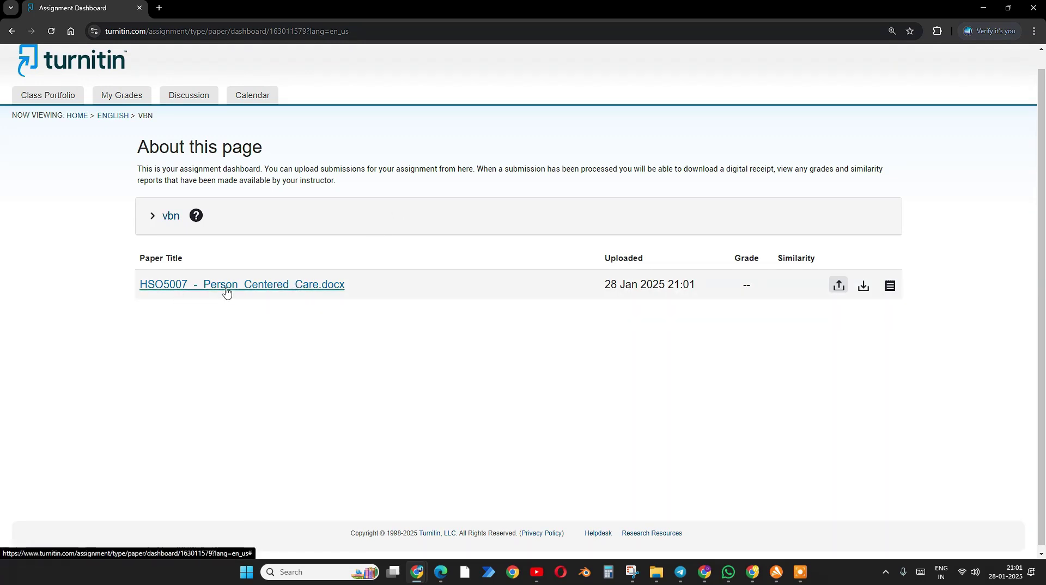
Open the paper's similarity report in Feedback Studio and show its 100% Match Overview.
left_click(266, 284)
left_click_drag(512, 14, 740, 50)
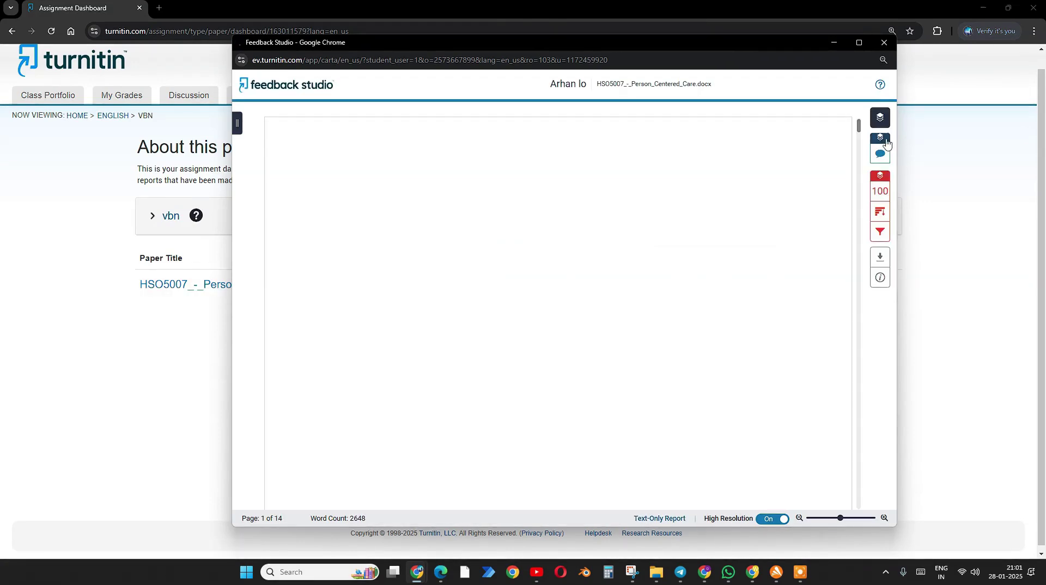
left_click(879, 192)
scroll(624, 351, "down", 1)
scroll(624, 355, "down", 2)
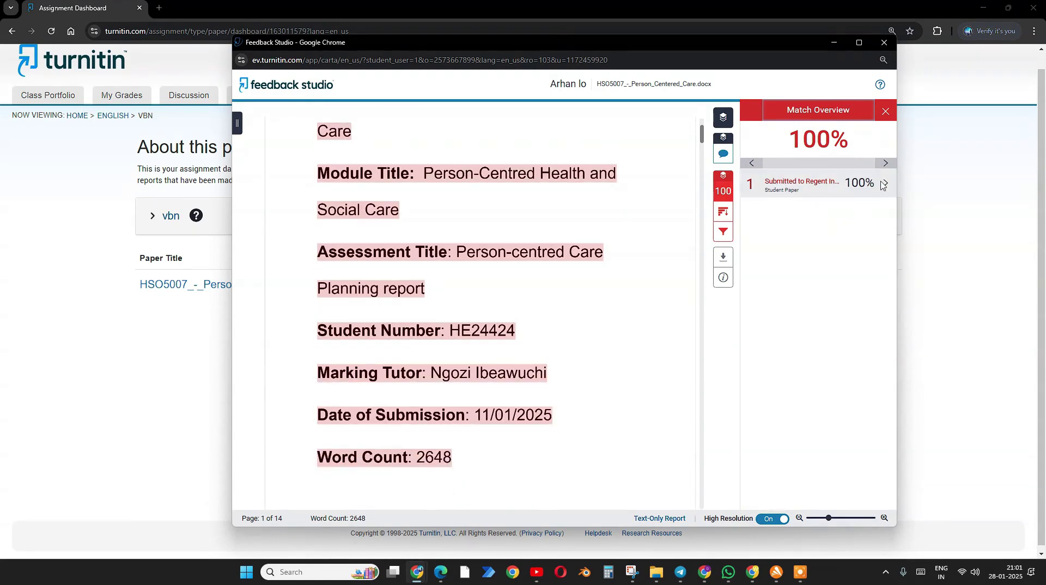
Jump to the single student-paper match, browse the pages, then close the source card.
left_click(885, 185)
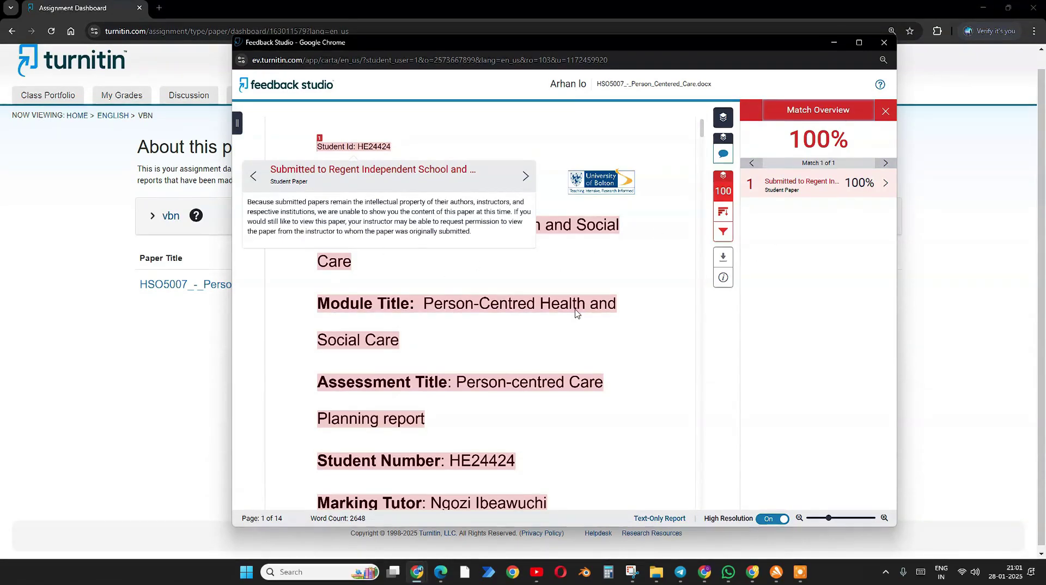
scroll(576, 312, "down", 20)
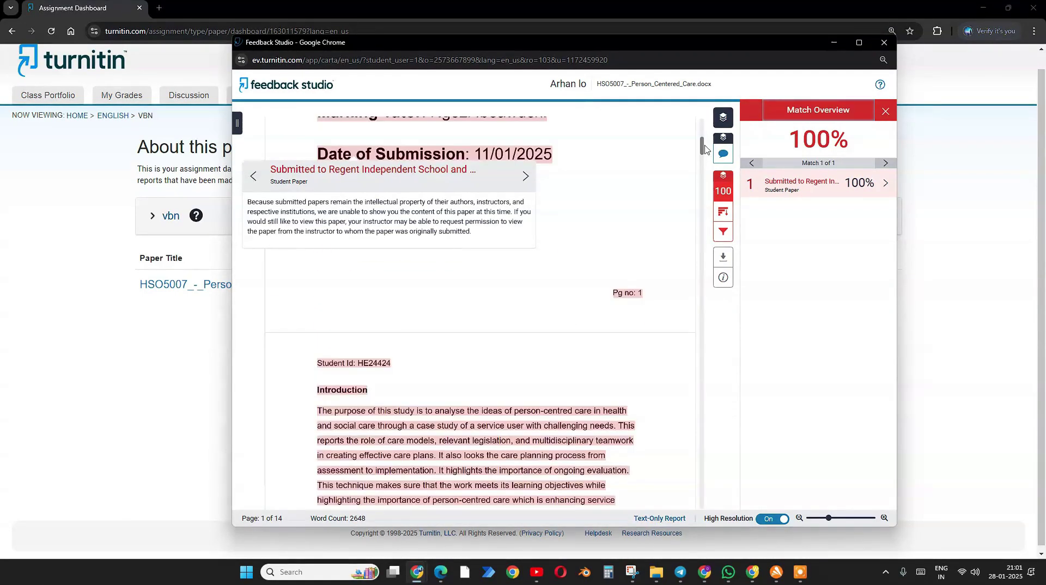
scroll(700, 374, "down", 15)
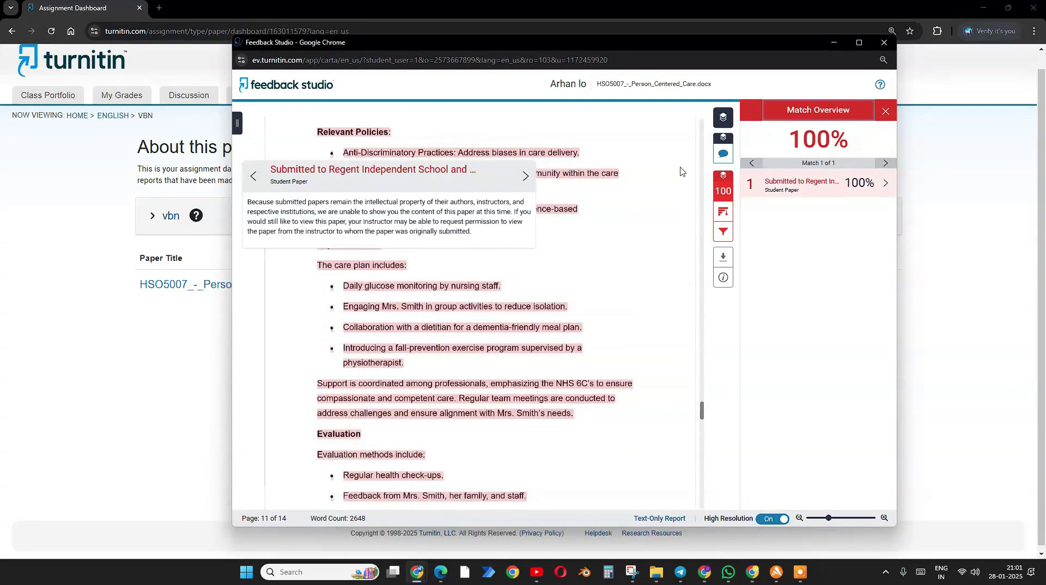
left_click(627, 265)
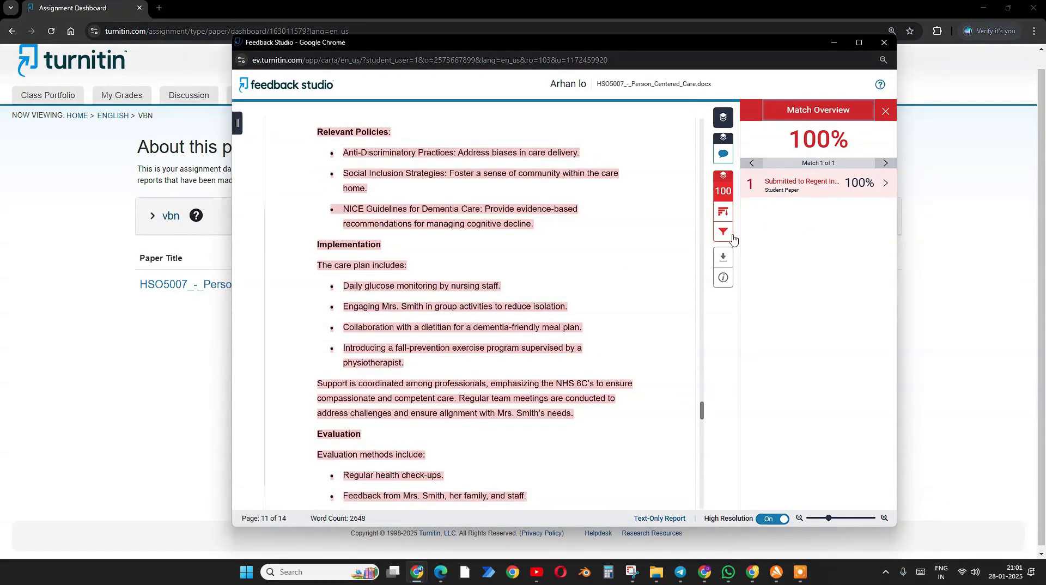
Minimize Feedback Studio and scroll the English class assignment list down to A19.
left_click(833, 44)
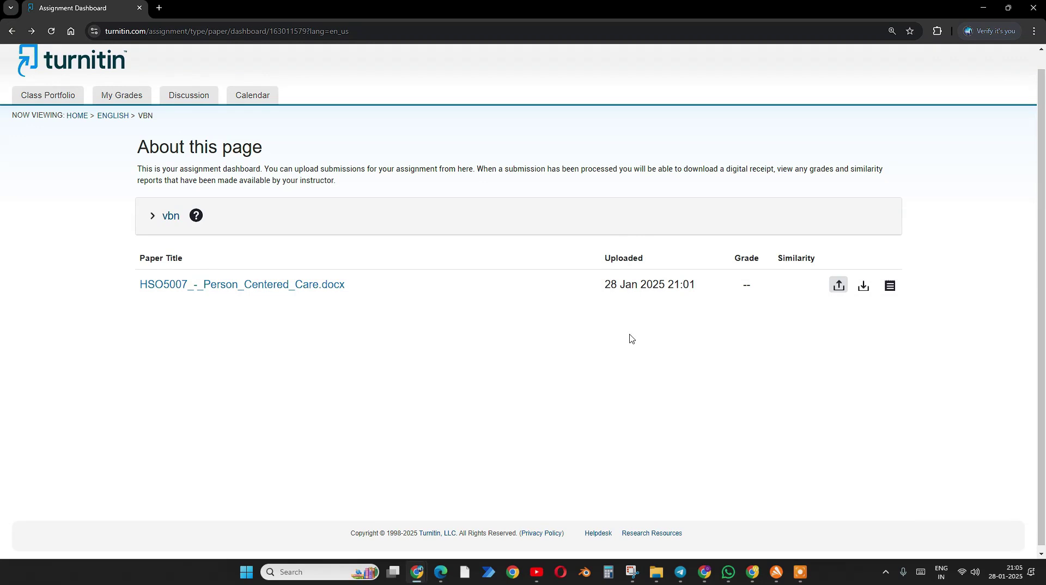
left_click(11, 33)
scroll(136, 175, "down", 10)
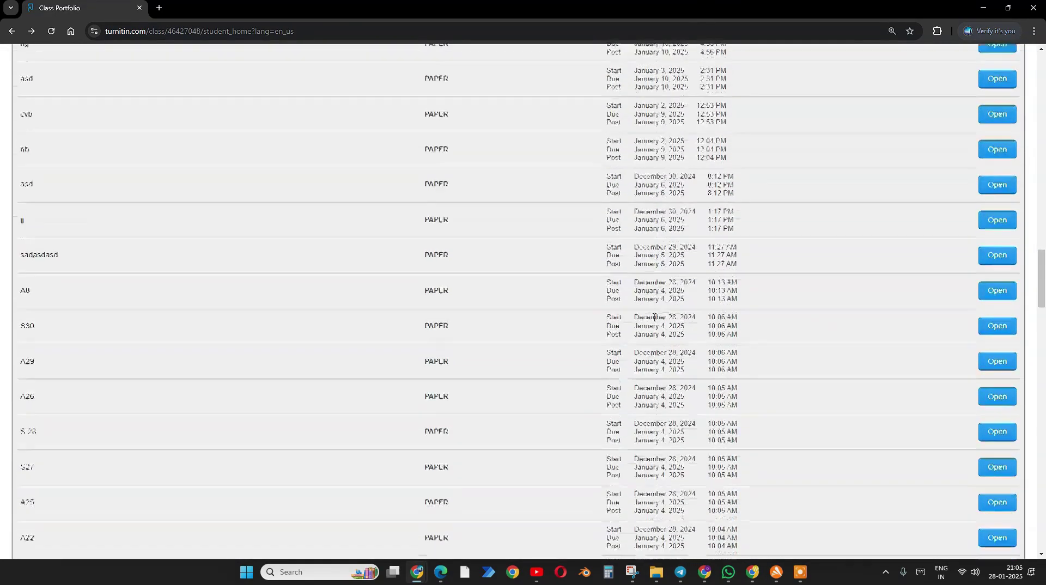
scroll(629, 315, "up", 15)
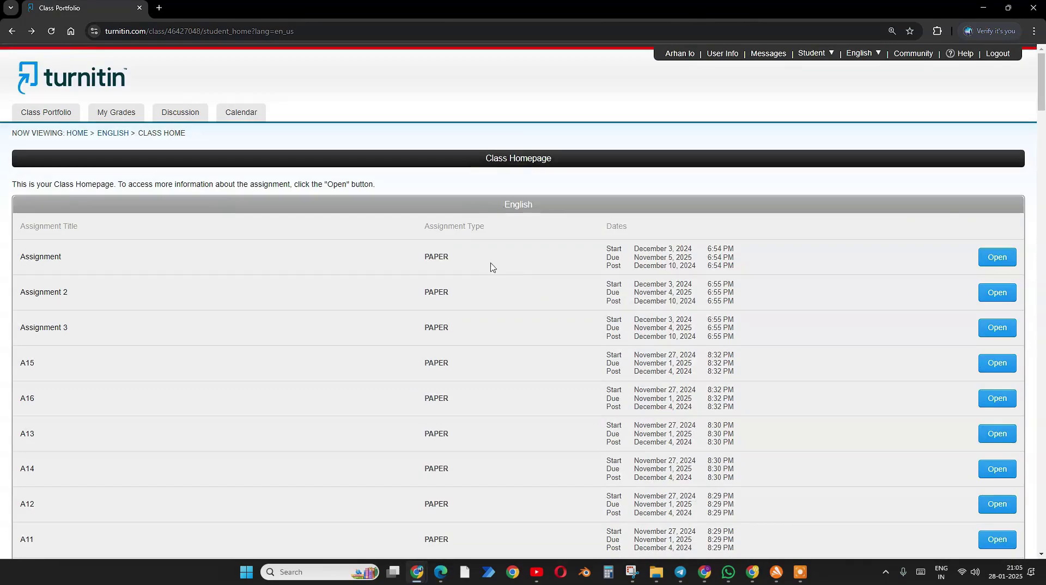
scroll(731, 273, "down", 10)
scroll(904, 252, "up", 10)
scroll(919, 272, "down", 4)
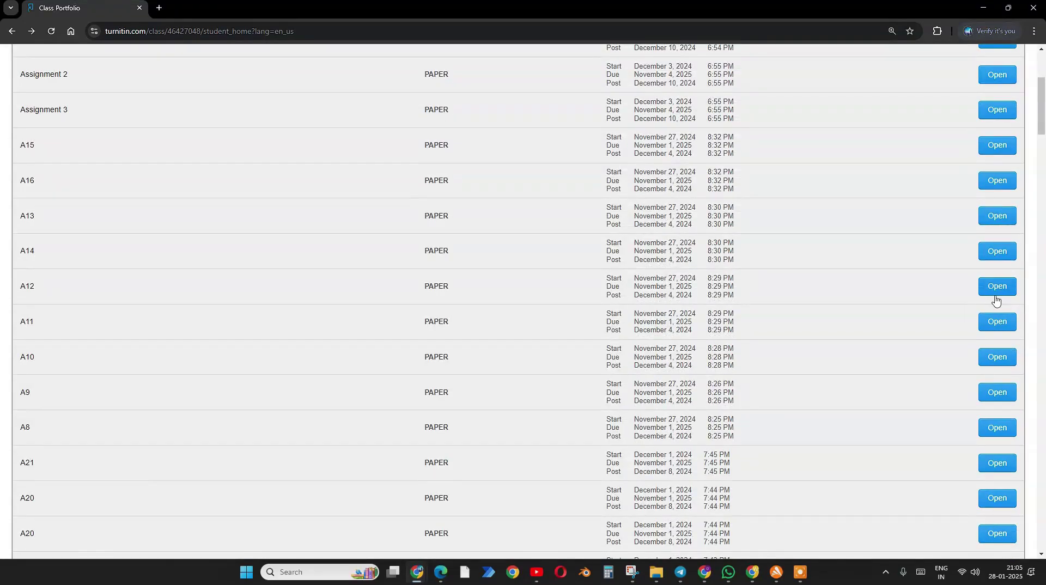
scroll(897, 306, "down", 1)
scroll(981, 312, "down", 3)
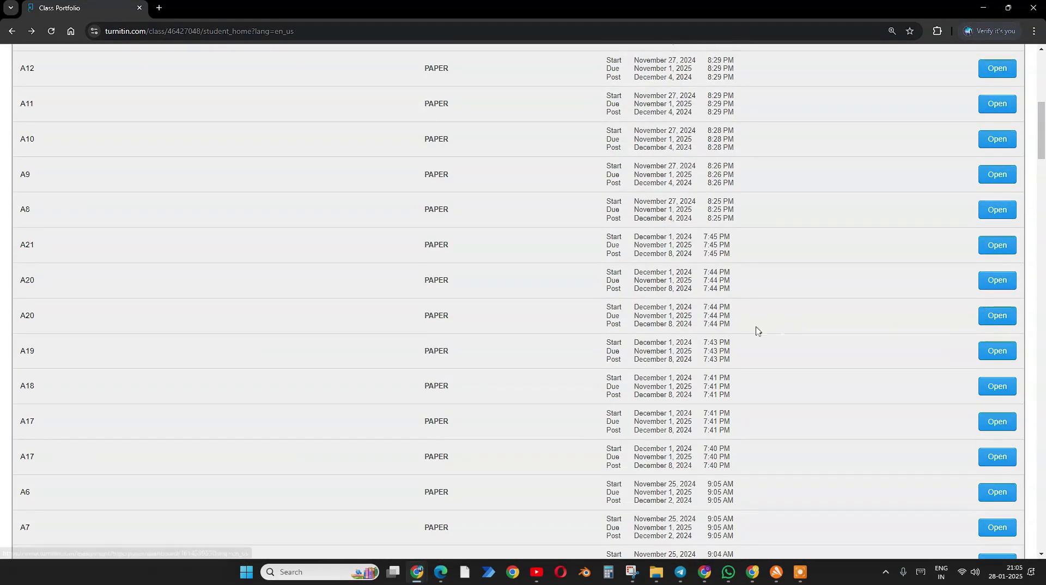
scroll(791, 324, "down", 1)
Open A19, choose hsoqqq.docx from Downloads, upload it and submit to Turnitin.
left_click(999, 281)
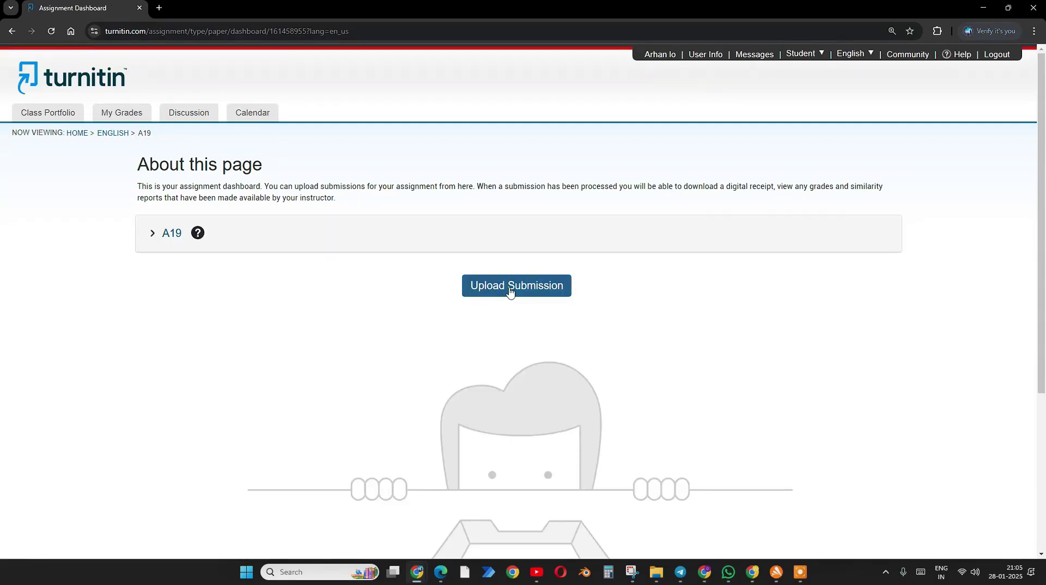
left_click(511, 290)
left_click(470, 360)
left_click(180, 110)
left_click(178, 99)
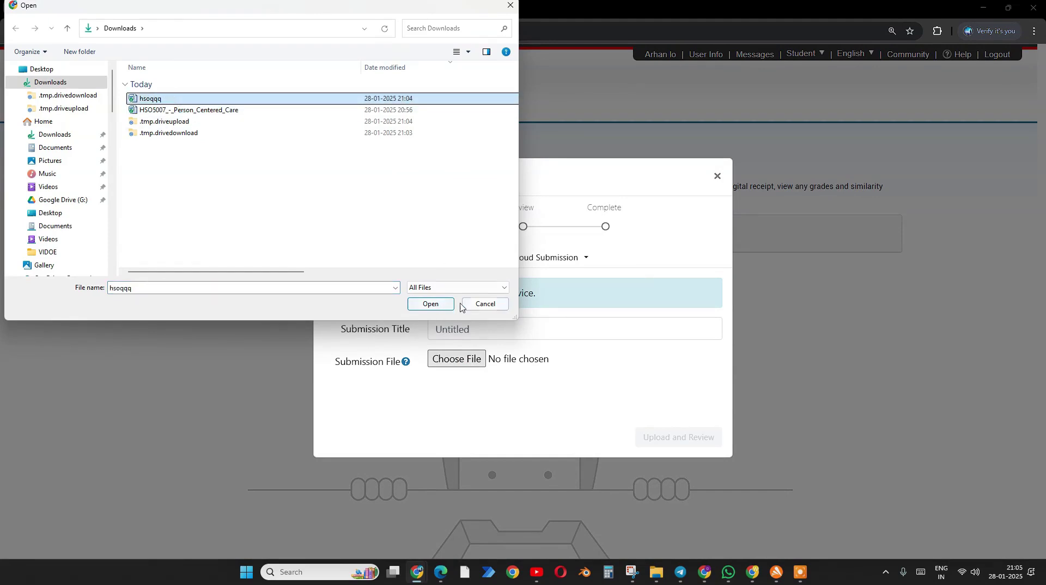
left_click(432, 304)
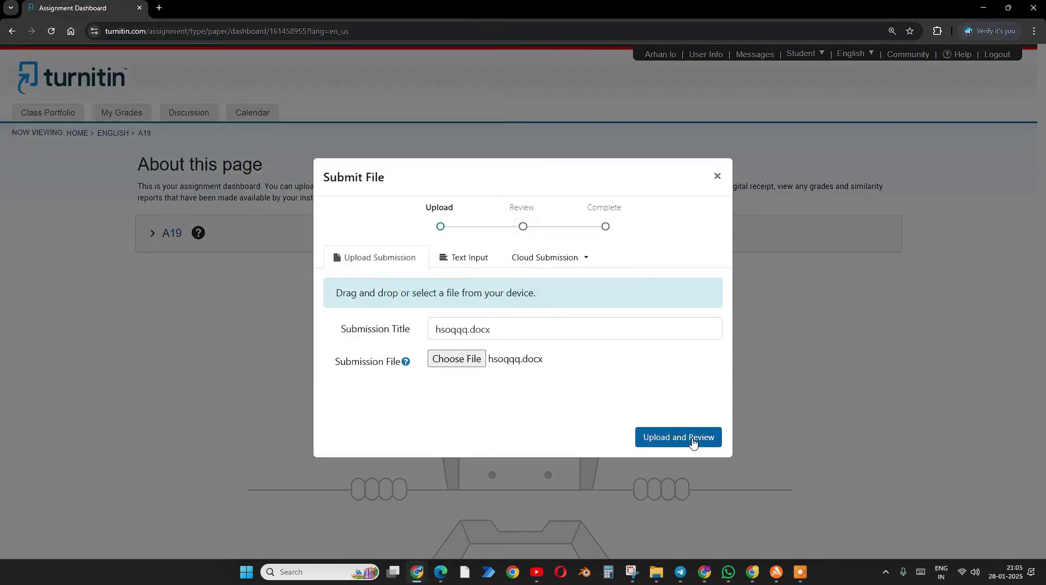
left_click(692, 442)
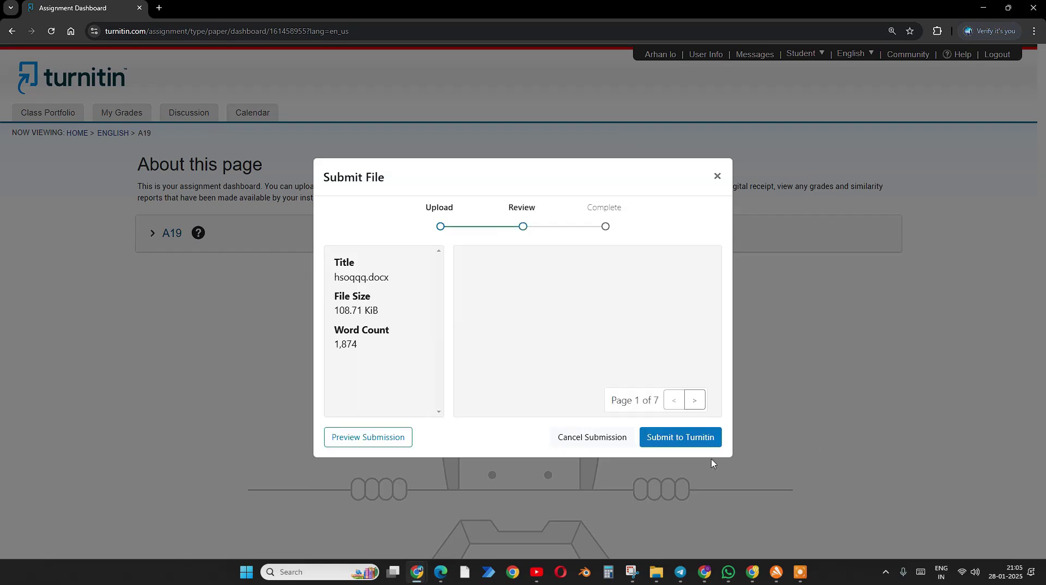
left_click(681, 439)
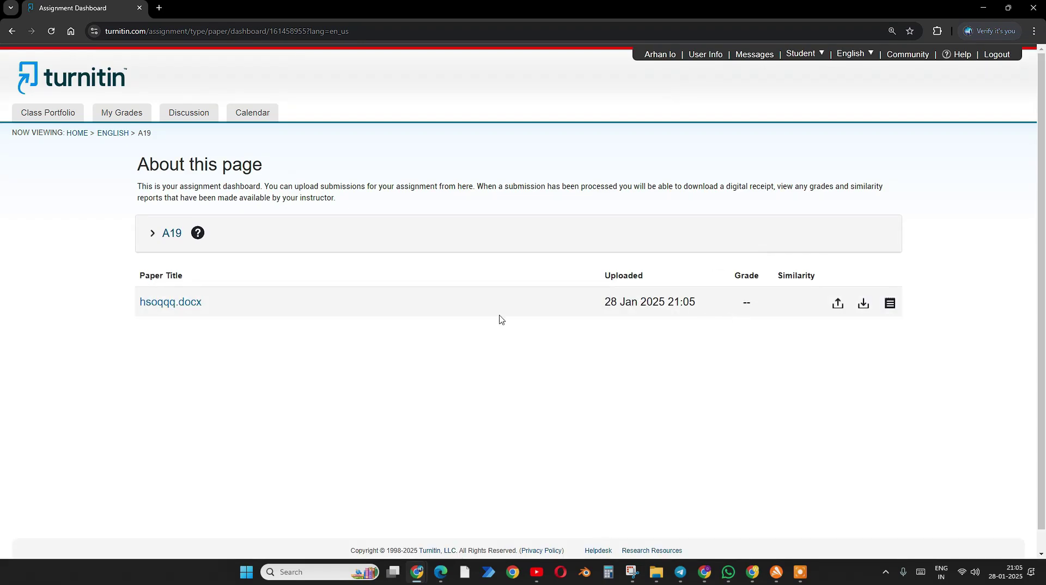
Open the hsoqqq.docx report, review its 62% match overview, then minimize the window.
left_click(193, 306)
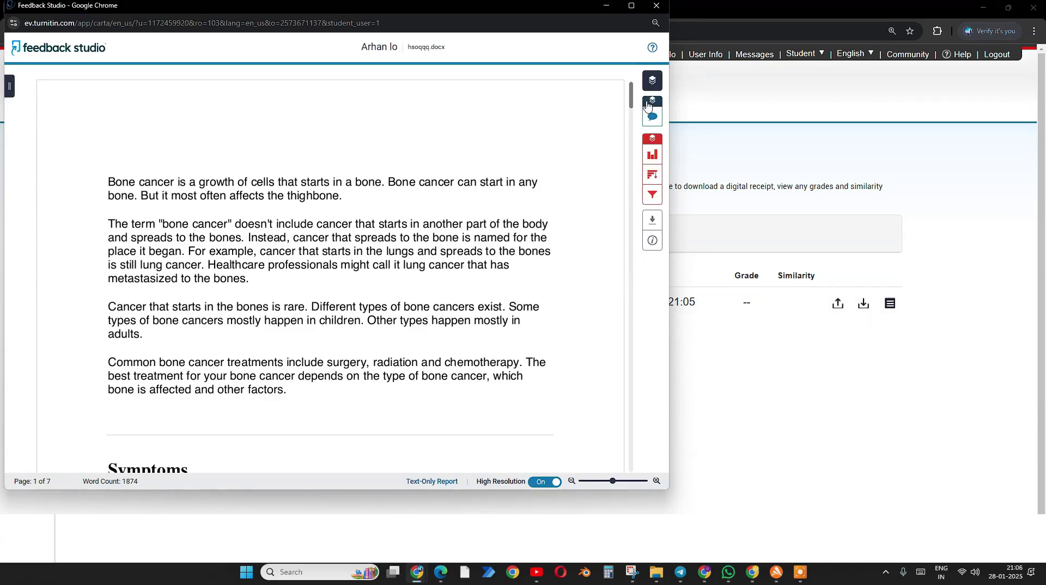
left_click(653, 176)
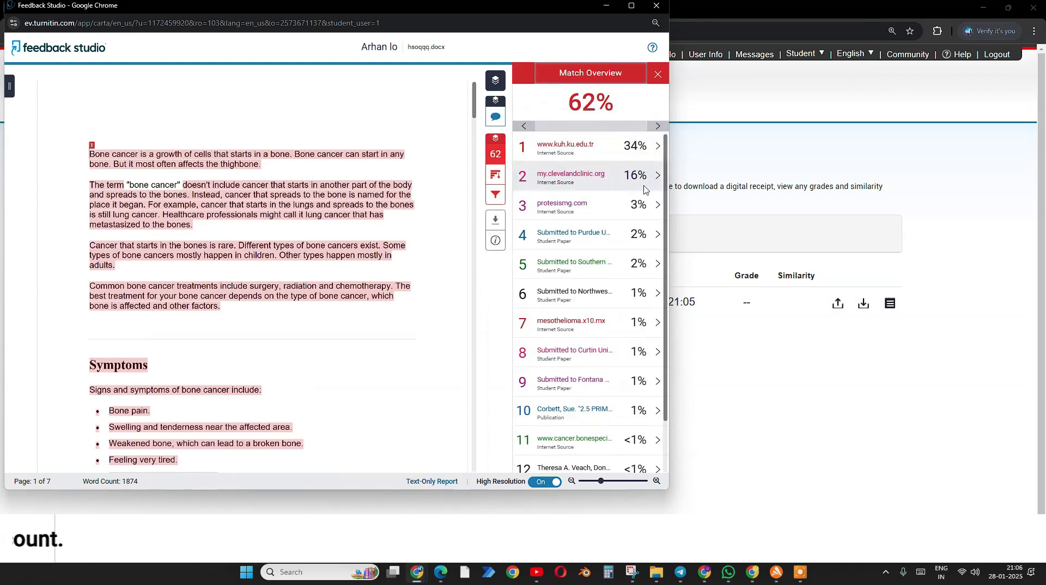
scroll(279, 330, "down", 15)
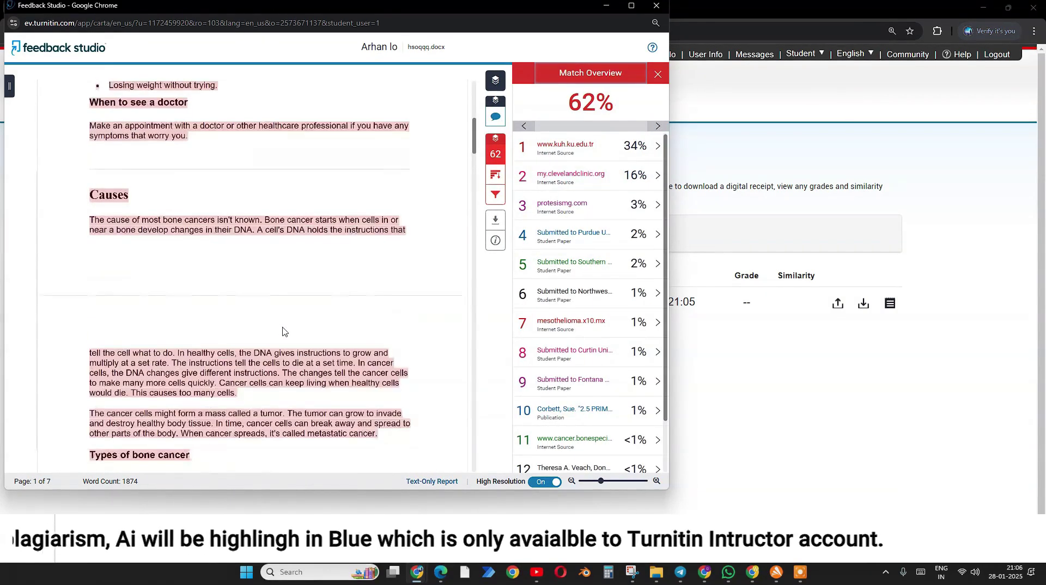
scroll(327, 320, "down", 15)
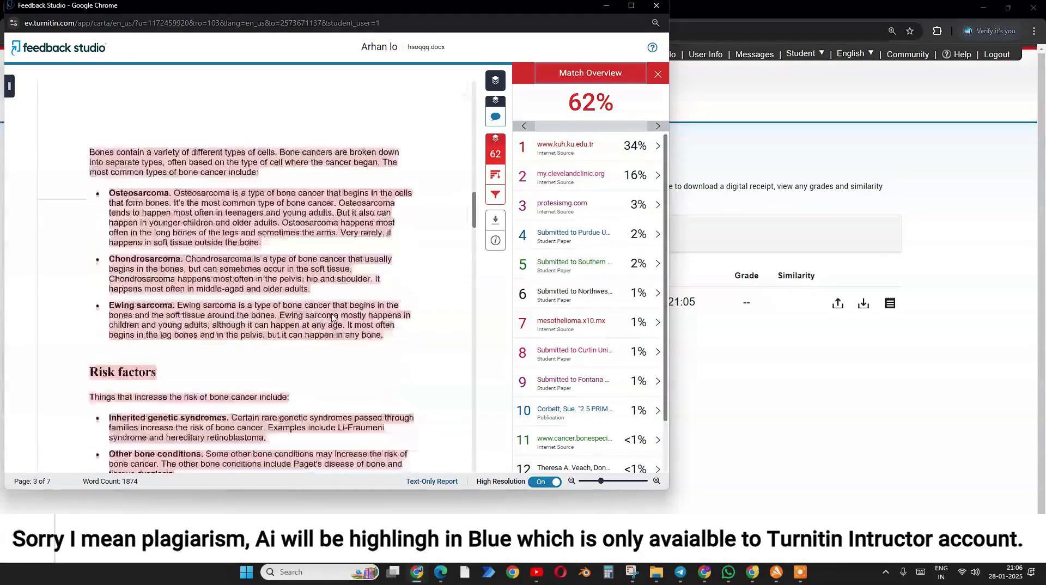
scroll(338, 344, "down", 10)
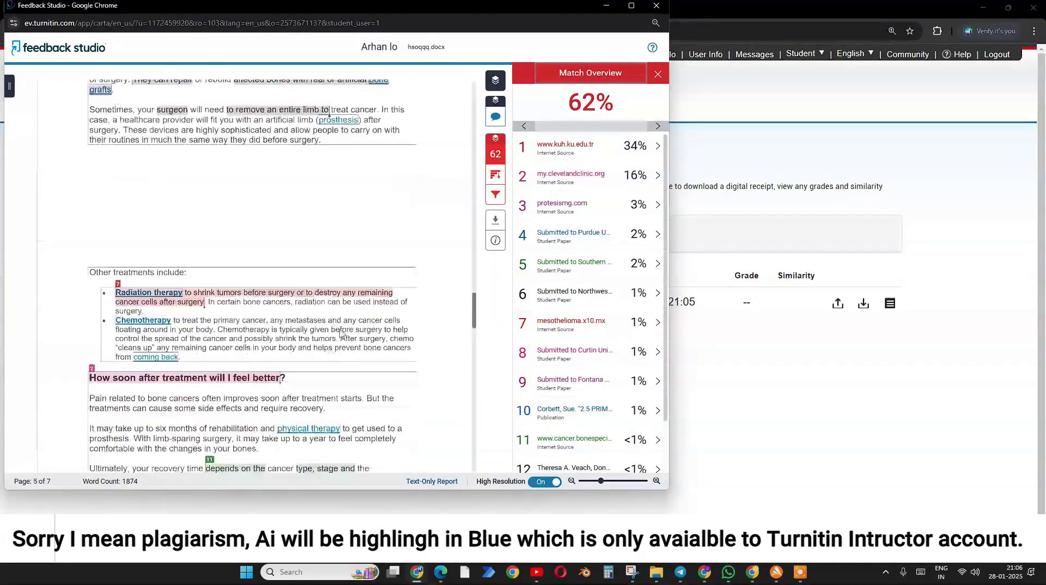
scroll(476, 325, "up", 20)
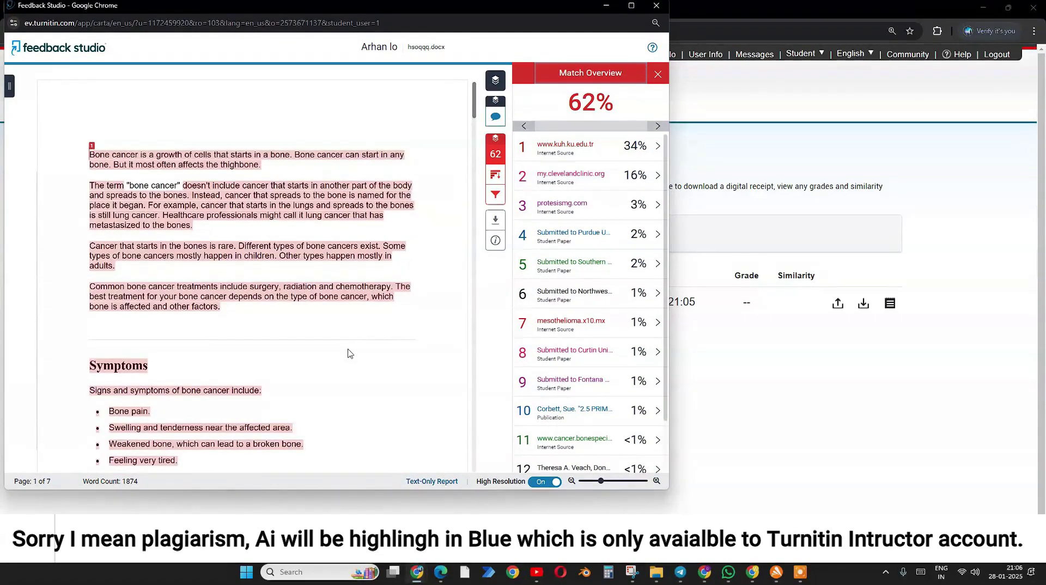
scroll(600, 282, "down", 1)
scroll(600, 281, "up", 1)
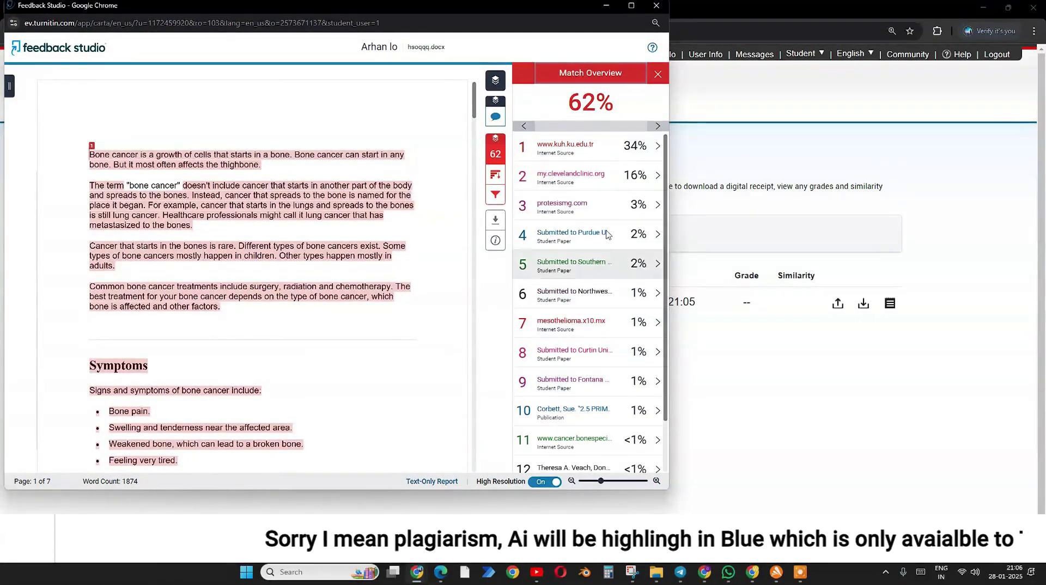
left_click(606, 6)
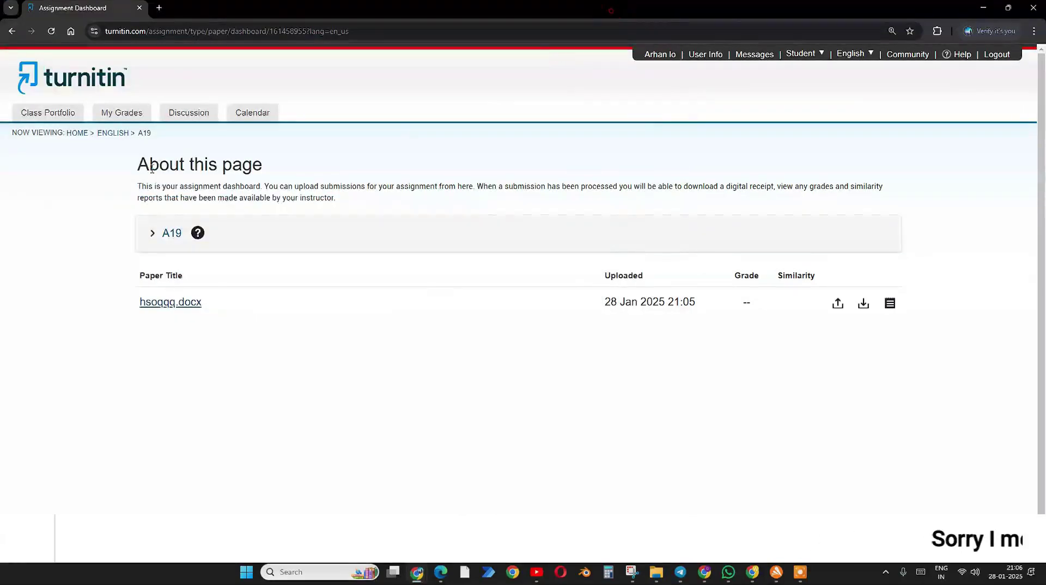
Return home, reopen the English class, and check the 'Assignment' dashboard before going back.
left_click(75, 82)
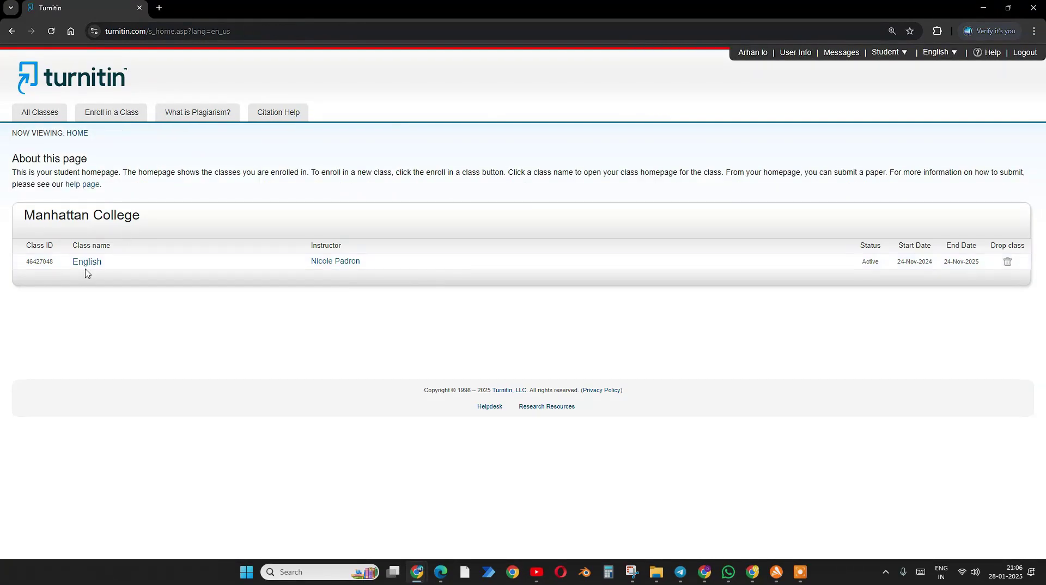
left_click(89, 266)
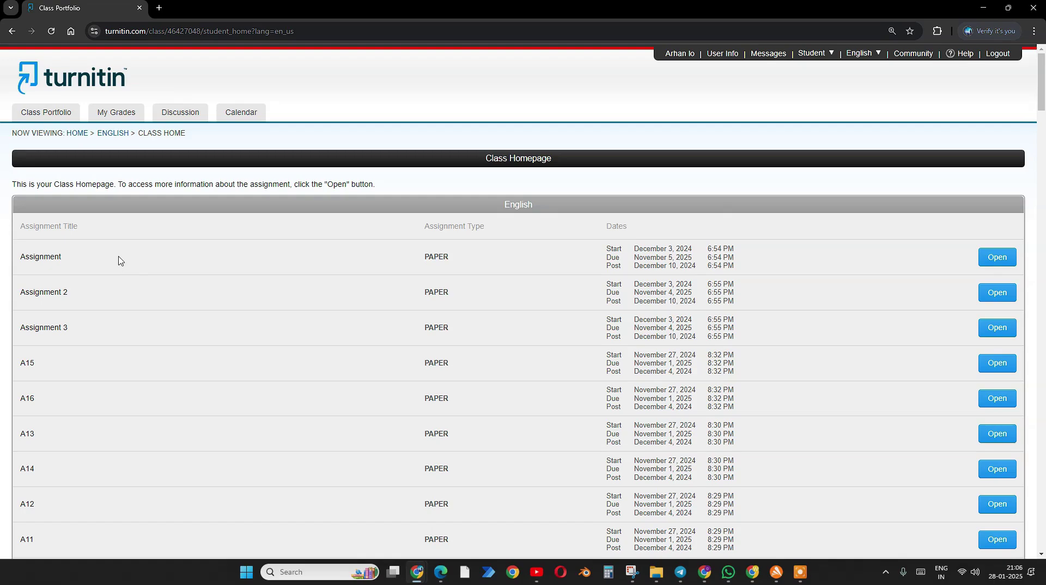
scroll(274, 285, "down", 20)
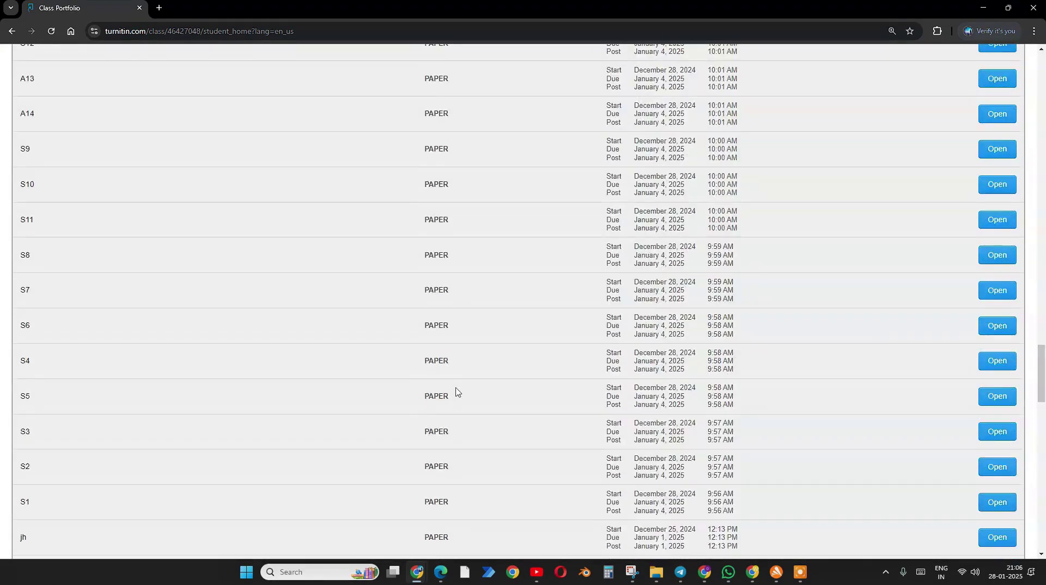
scroll(456, 402, "down", 5)
scroll(423, 458, "up", 15)
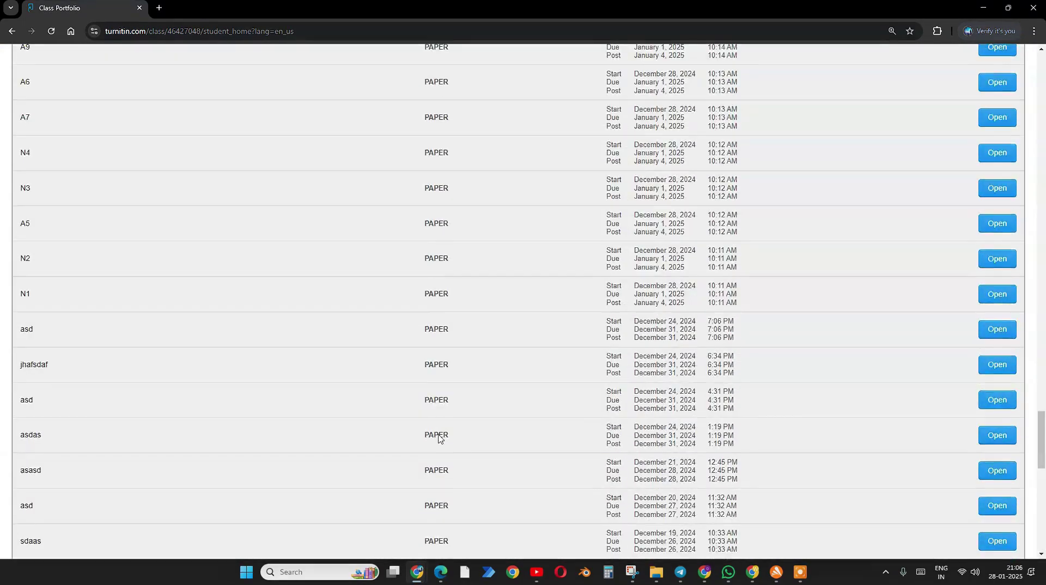
scroll(437, 434, "up", 20)
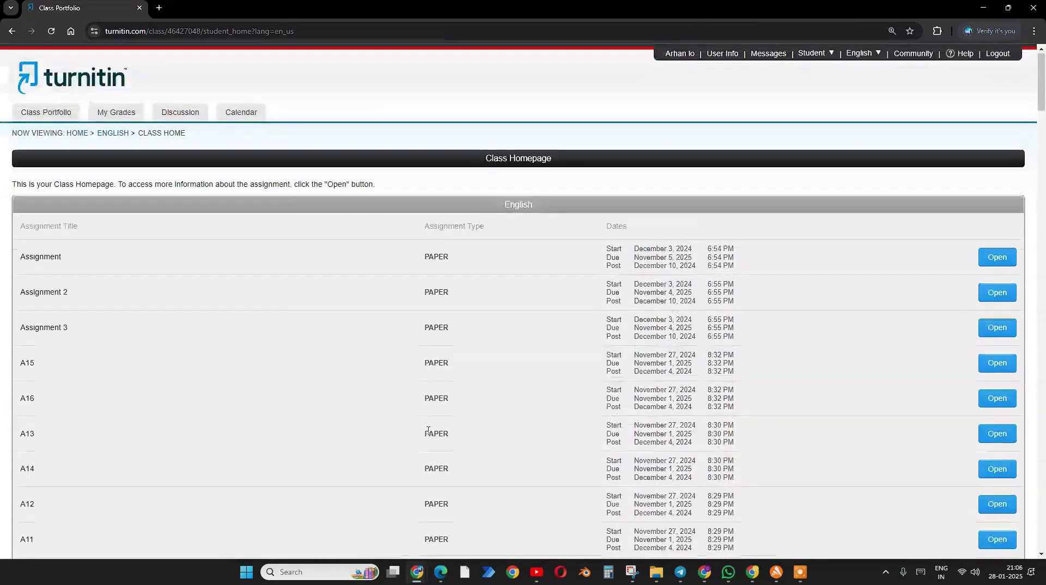
left_click(997, 258)
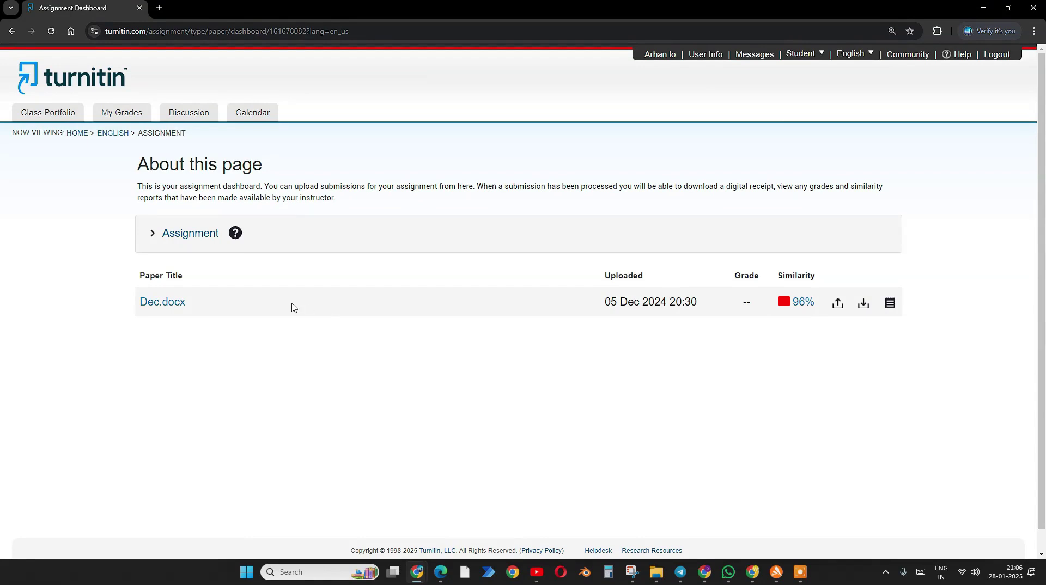
left_click(11, 31)
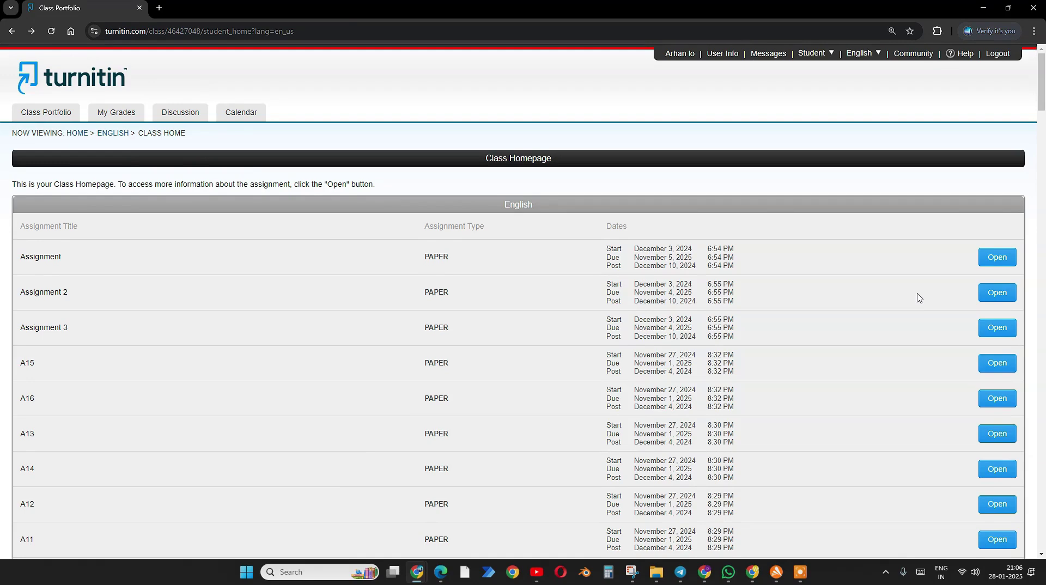
Scroll the class assignment list to A19 and open its dashboard.
scroll(560, 345, "down", 7)
scroll(709, 347, "up", 7)
scroll(564, 358, "down", 5)
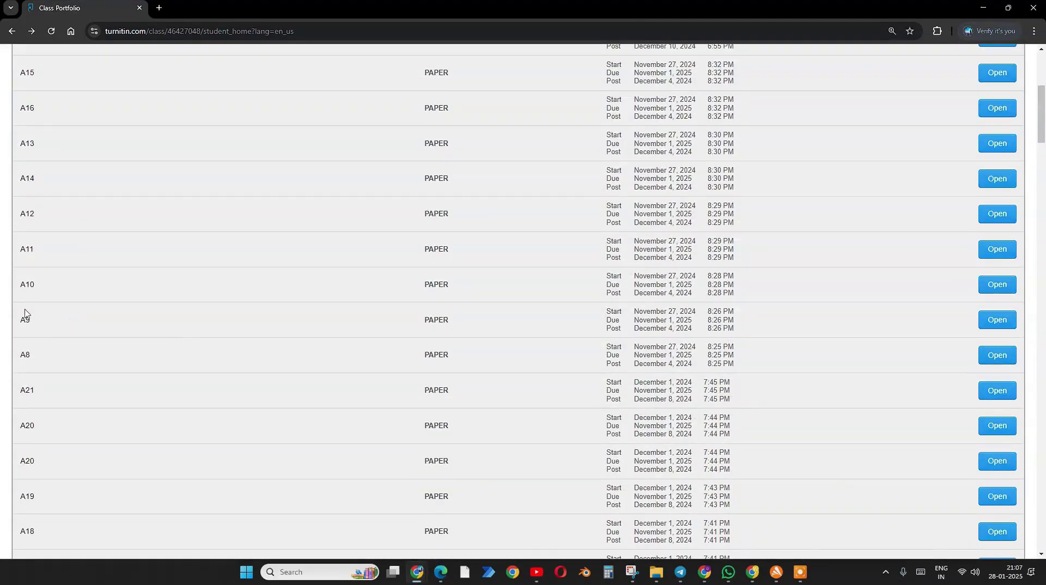
scroll(47, 218, "down", 3)
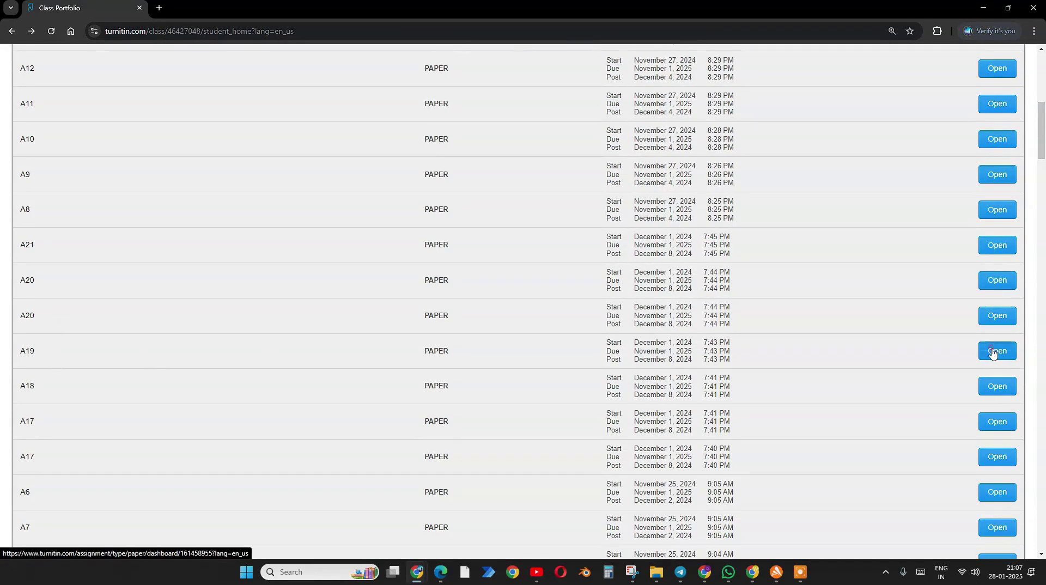
left_click(992, 352)
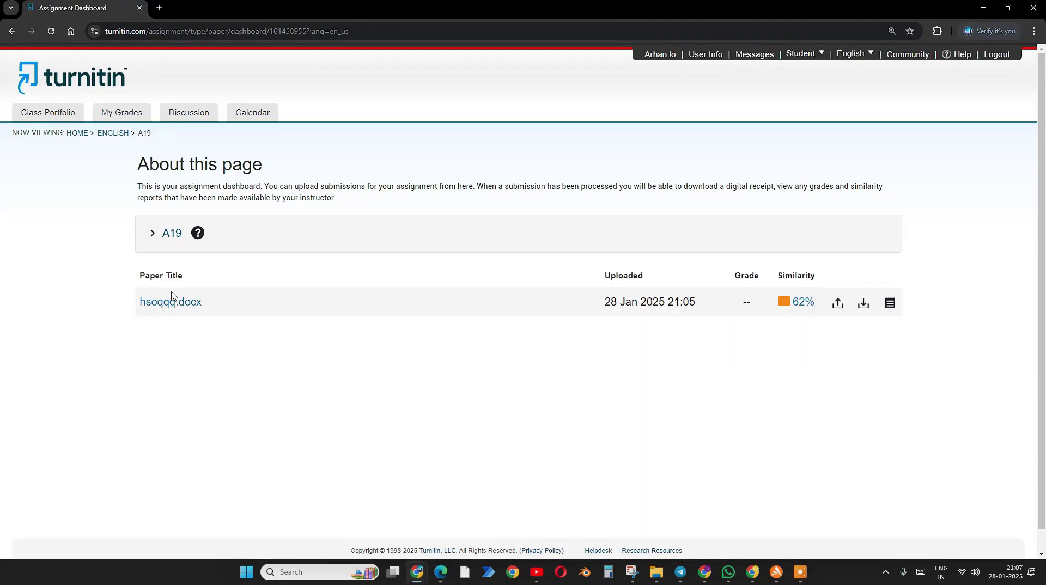
Reopen the hsoqqq.docx report in a widened, zoomed Feedback Studio showing its 62% Match Overview.
left_click(180, 302)
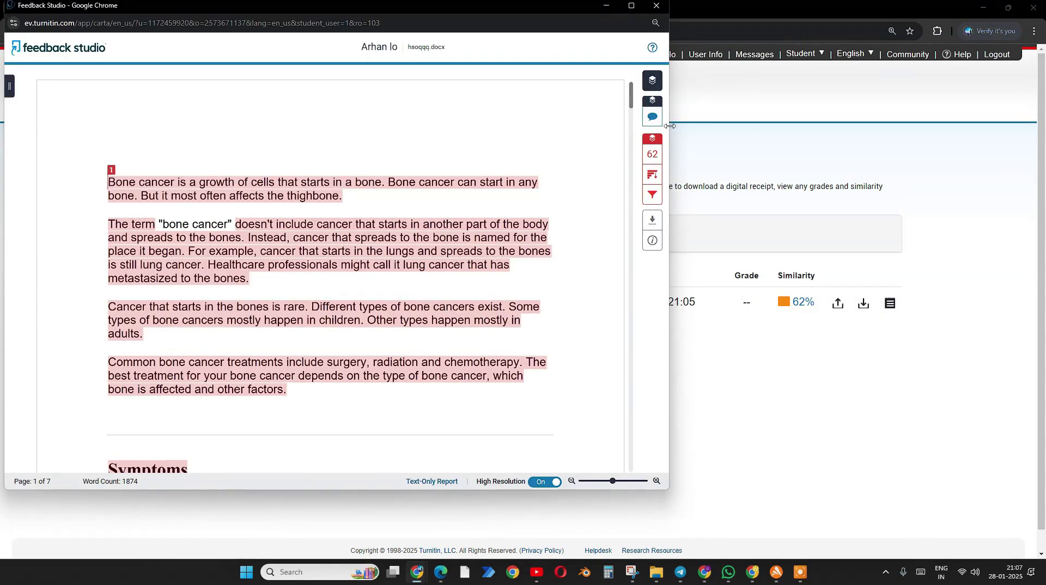
left_click_drag(670, 126, 814, 128)
key("ctrl+plus")
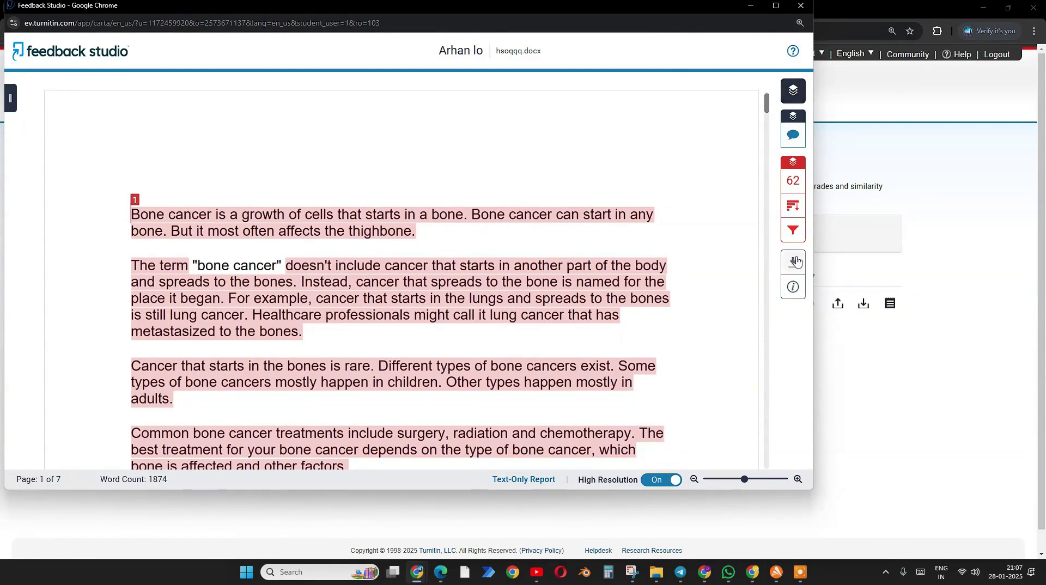
left_click(798, 185)
left_click(797, 188)
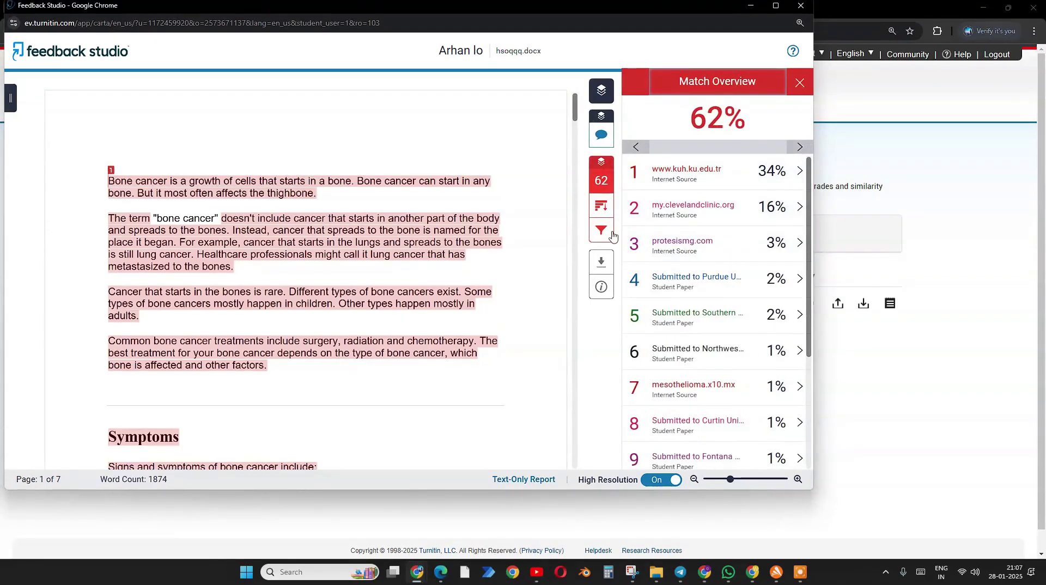
Uncheck Exclude Quotes and Exclude Bibliography, close Filters without applying, and view the match sources.
left_click(606, 233)
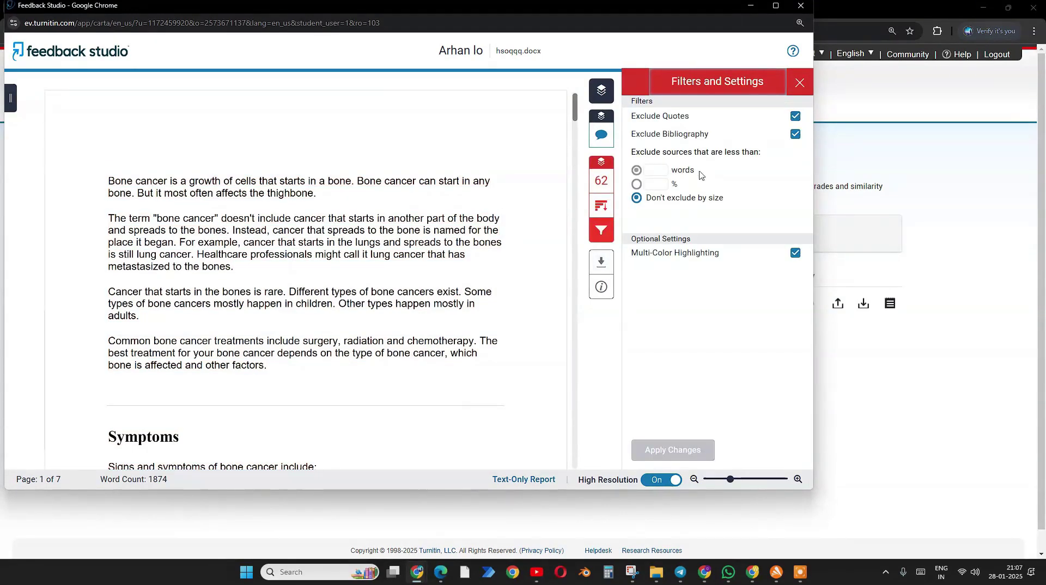
left_click(796, 117)
left_click(796, 134)
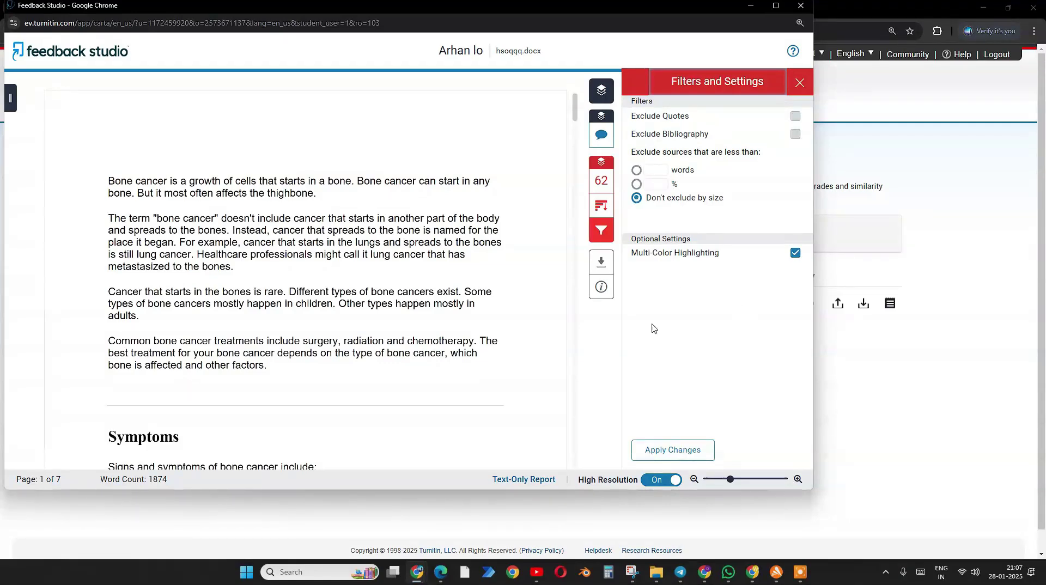
left_click(799, 82)
left_click(793, 177)
Re-enable Exclude Quotes and Exclude Bibliography and close the Filters and Settings panel.
left_click(601, 229)
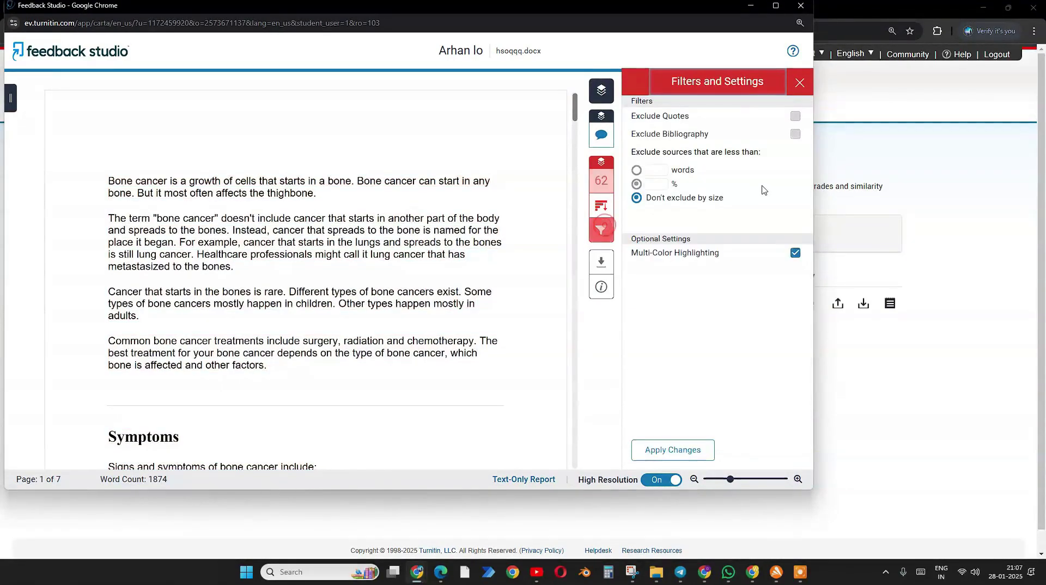
left_click(795, 116)
left_click(795, 135)
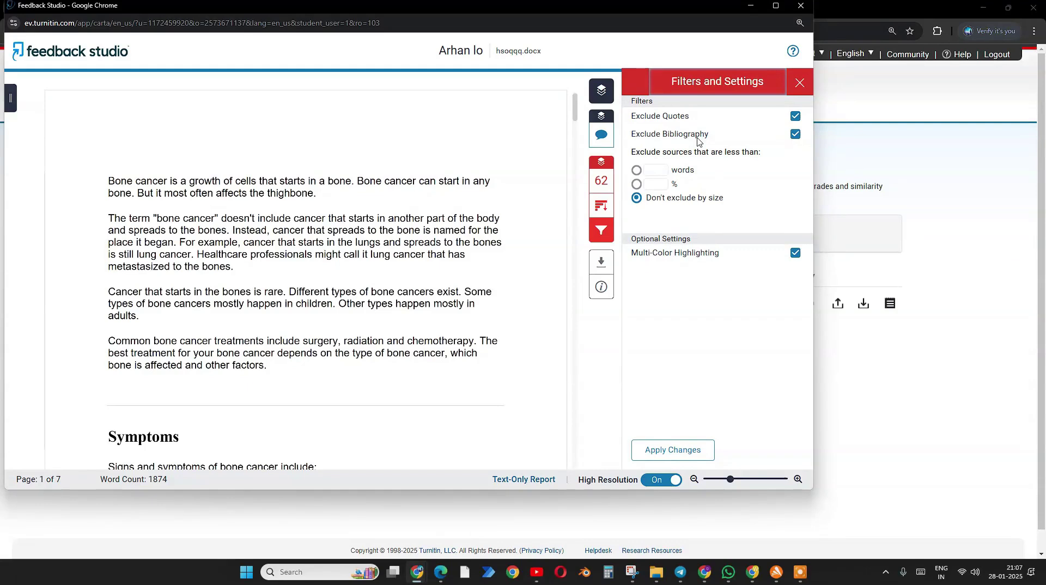
left_click(801, 83)
Move the Feedback Studio window aside to reveal the assignment dashboard behind it.
scroll(656, 303, "down", 8)
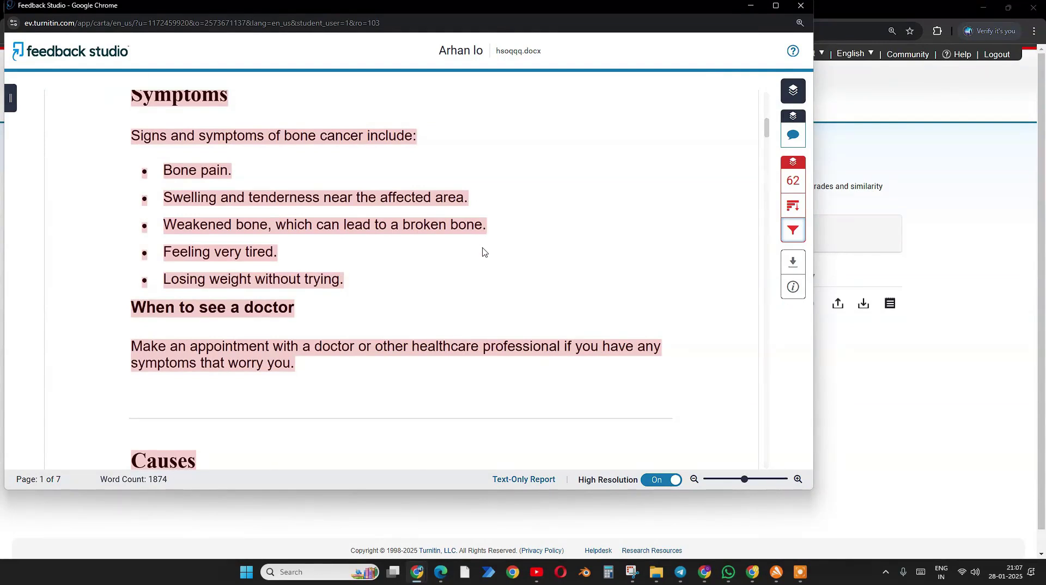
scroll(585, 277, "up", 10)
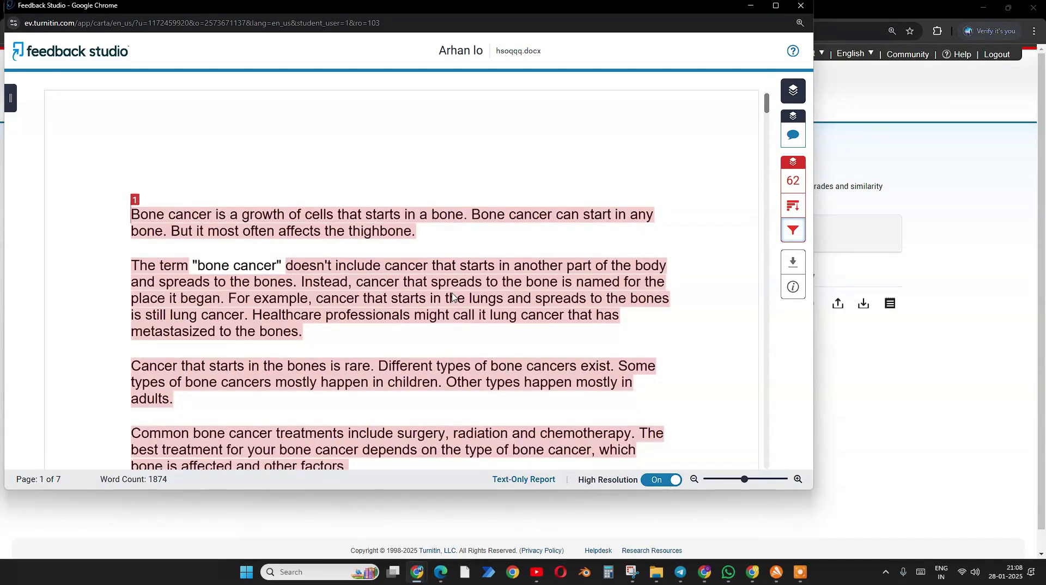
left_click_drag(642, 6, 755, 56)
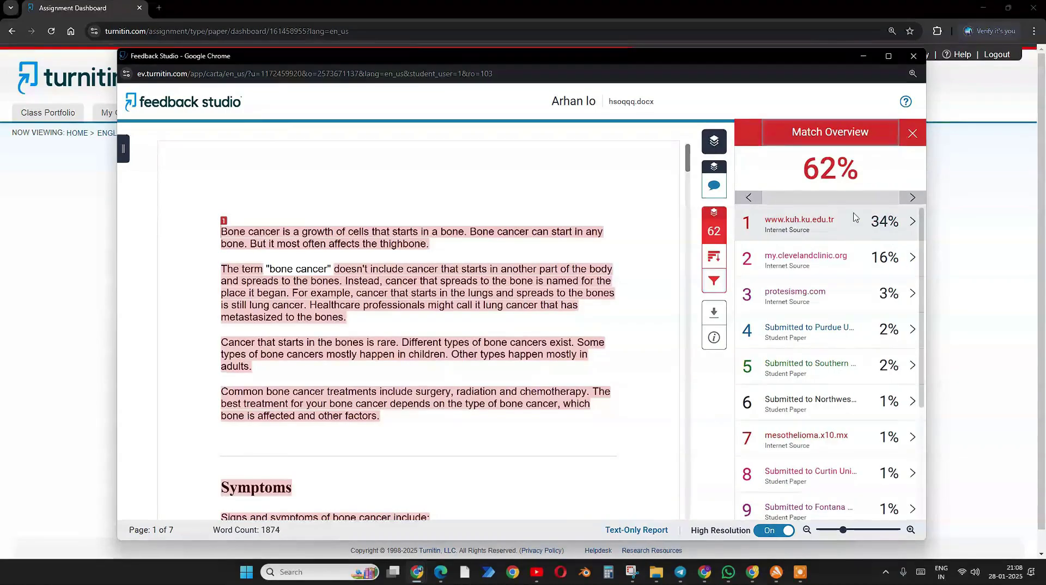
scroll(839, 294, "down", 1)
scroll(839, 308, "up", 1)
Jump to match 1 in the paper and scroll through the highlighted text.
left_click(223, 222)
scroll(433, 383, "down", 1)
scroll(270, 305, "up", 1)
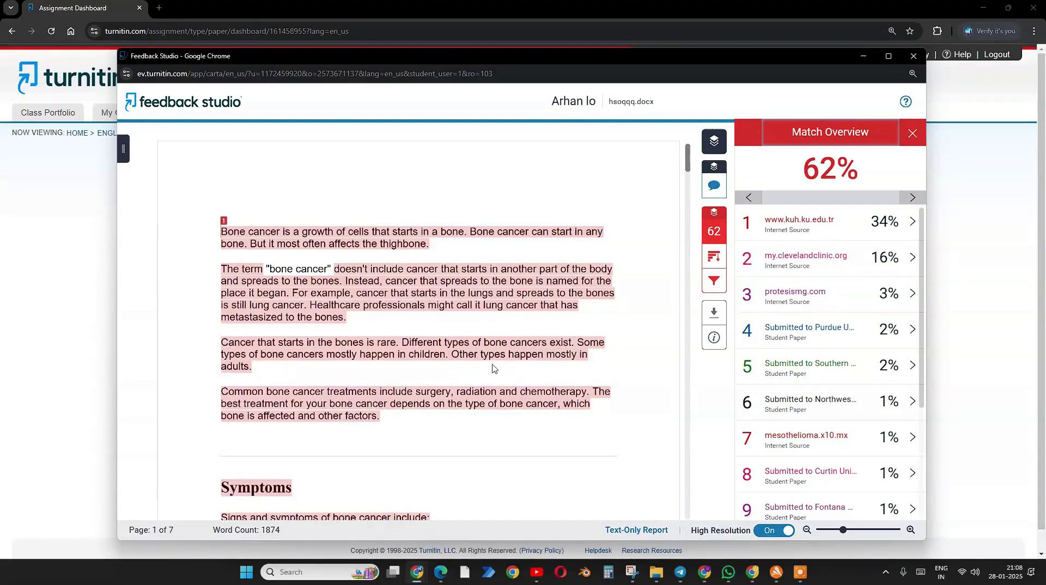
scroll(490, 367, "down", 5)
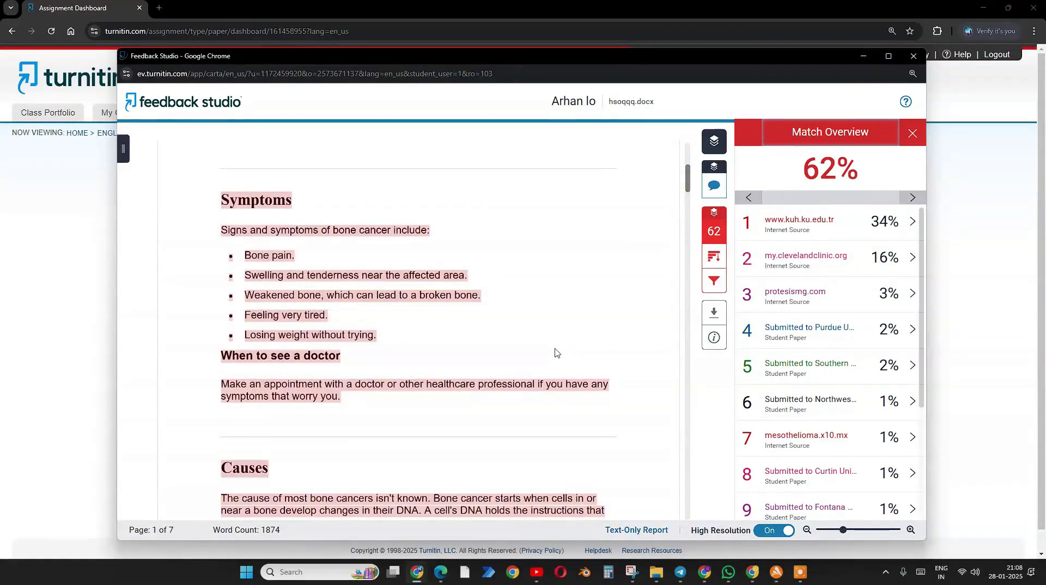
scroll(432, 361, "down", 10)
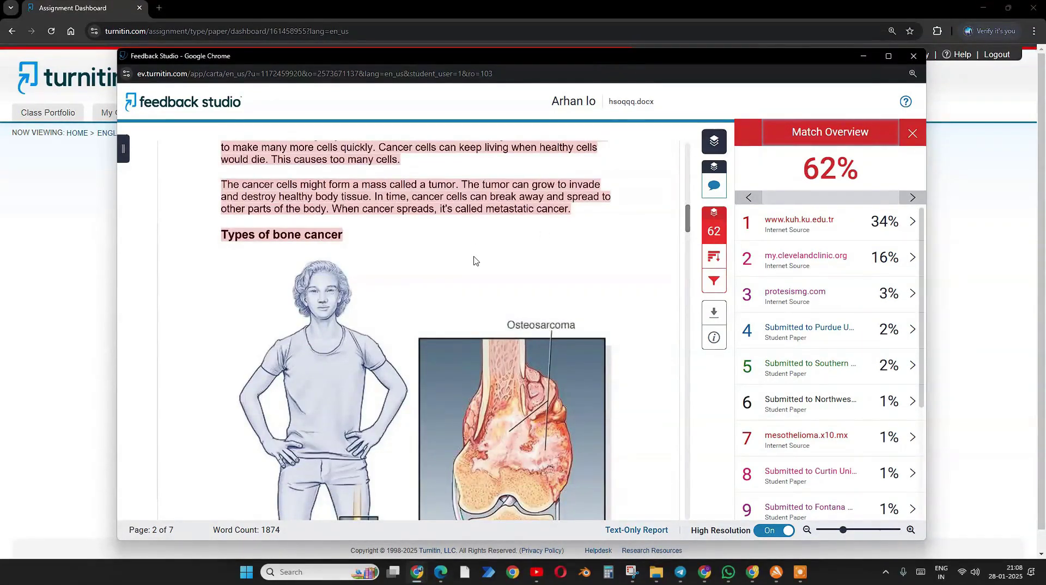